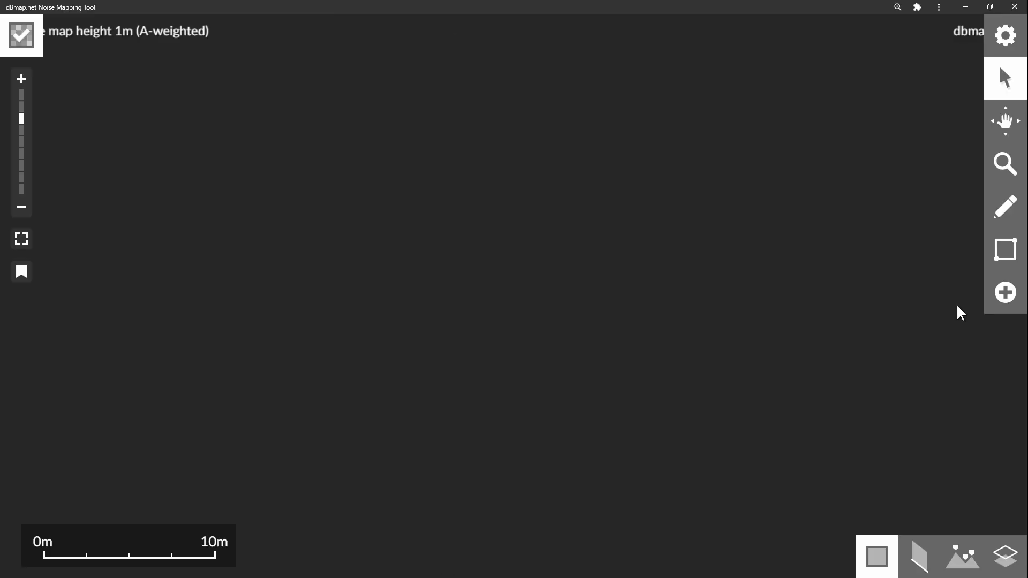
Search for the site's post code and insert a to-scale Google satellite map covering a 120m² area.
left_click(1003, 300)
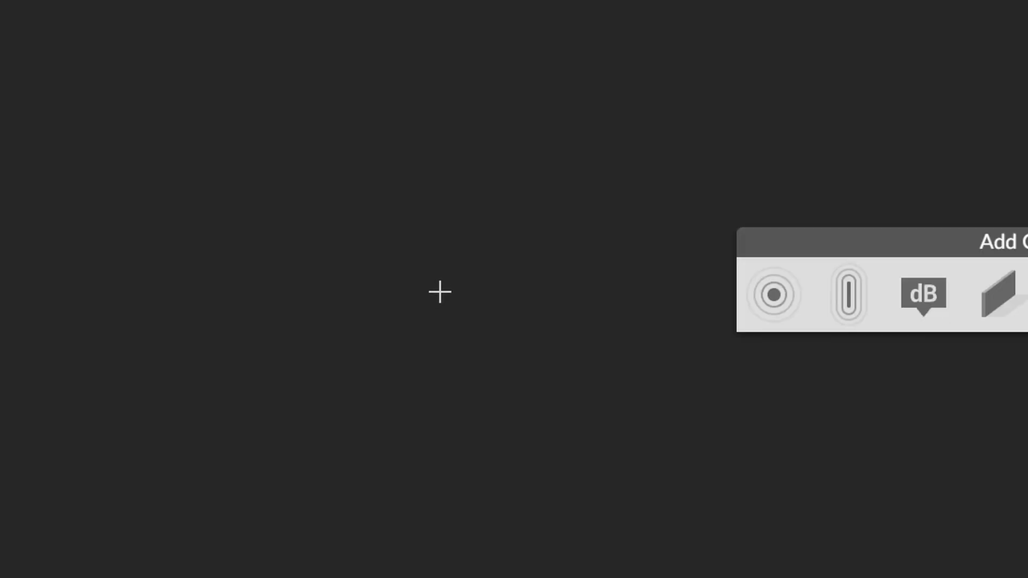
left_click(439, 292)
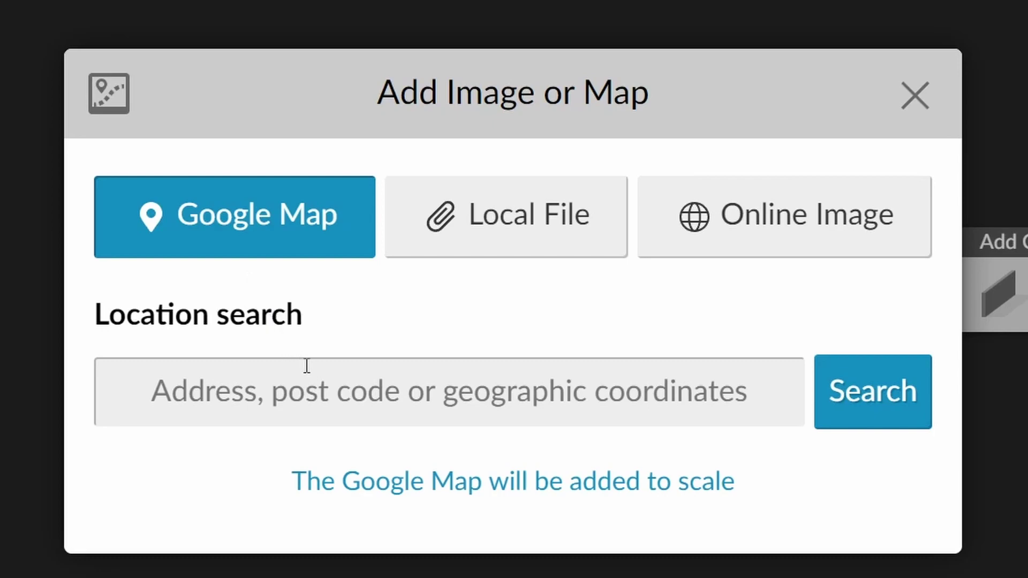
left_click(329, 382)
type("DE77 3DC")
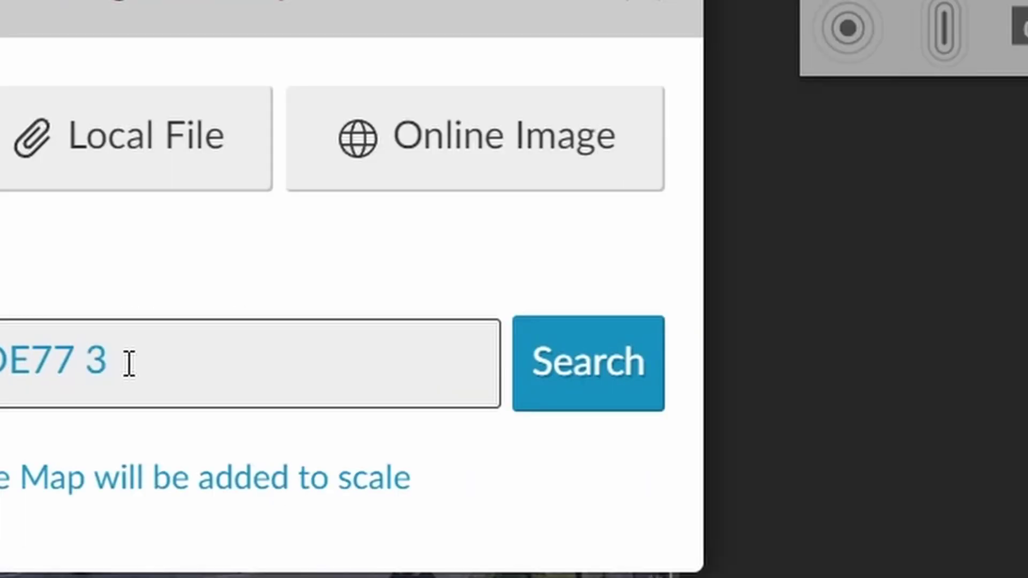
left_click(564, 357)
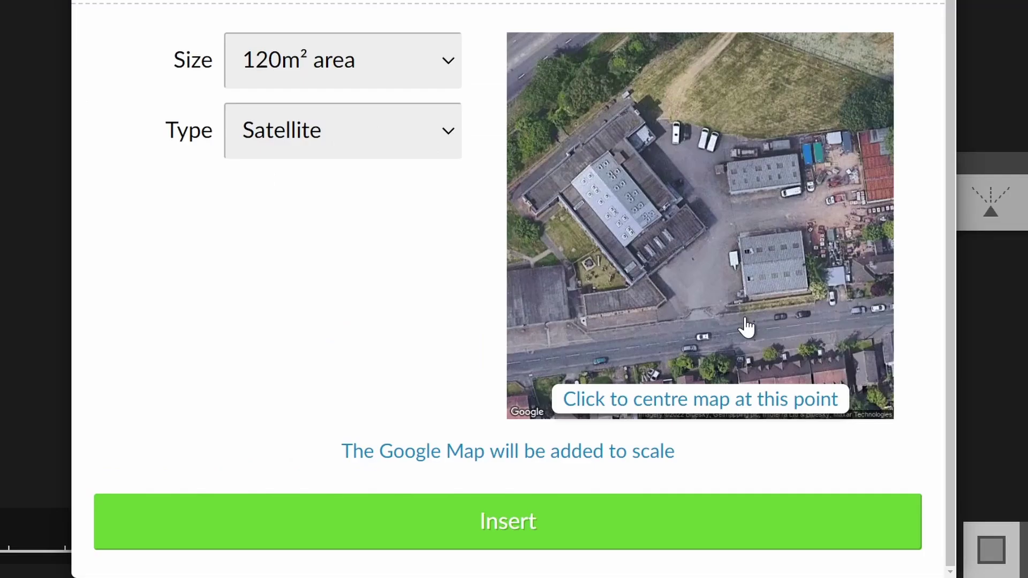
left_click(592, 522)
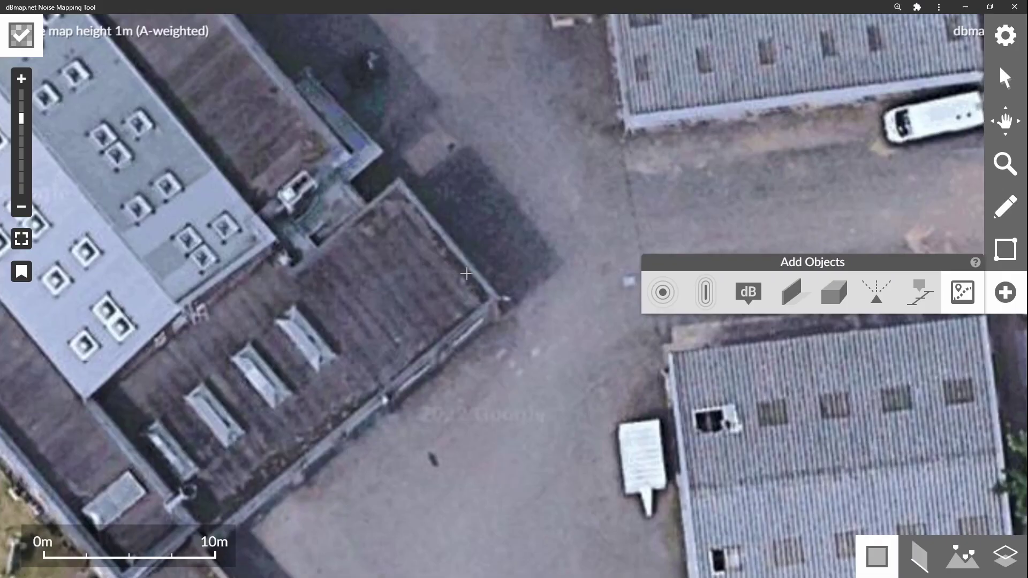
left_click(454, 187)
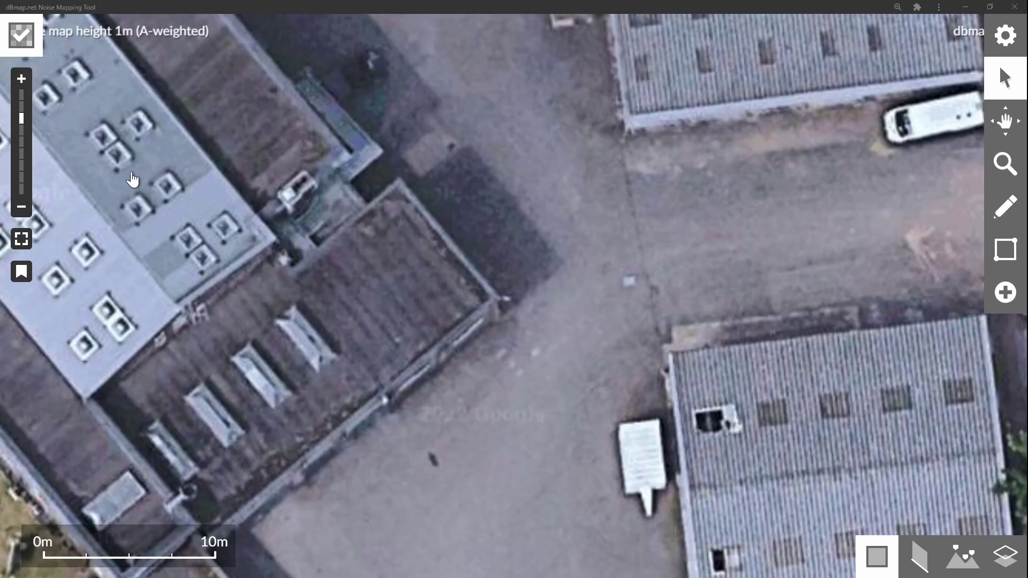
Lock the inserted Google map in place.
left_click(22, 206)
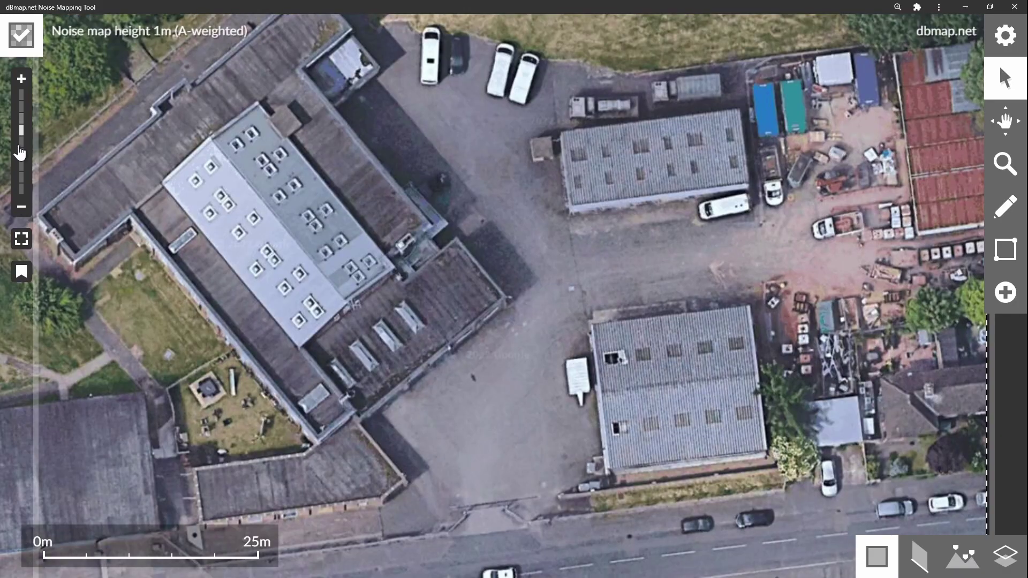
left_click(21, 80)
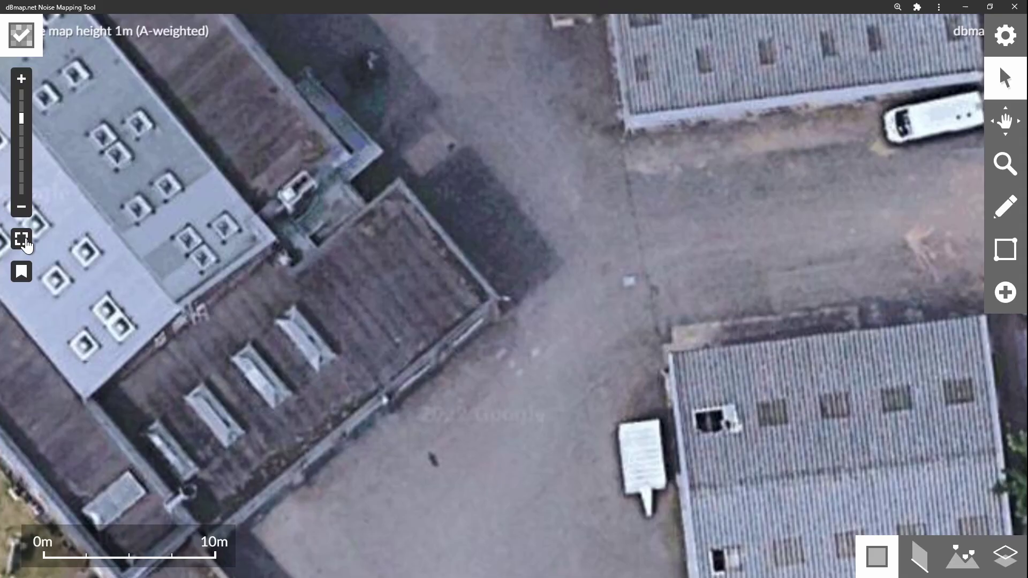
left_click(27, 246)
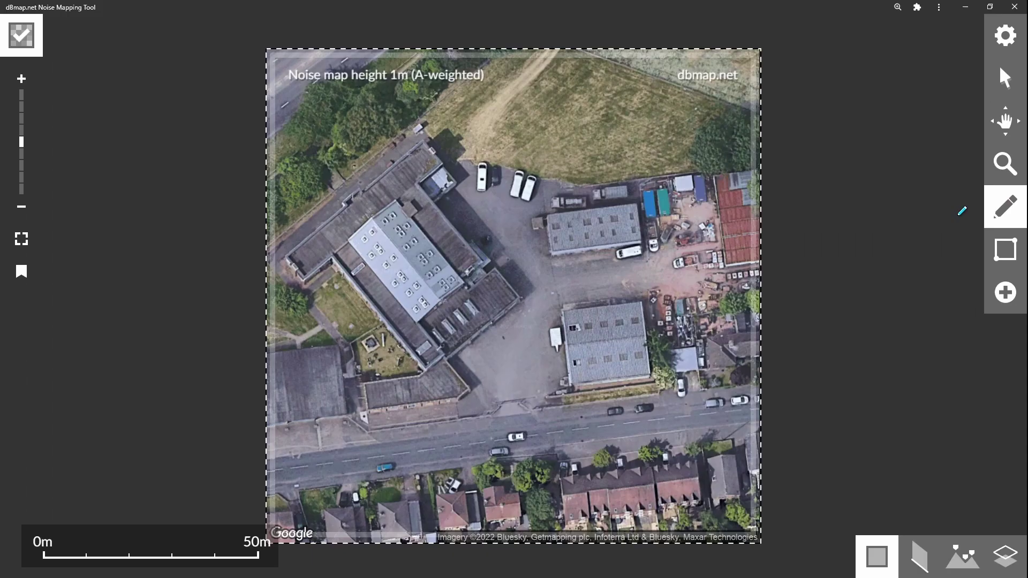
left_click(748, 213)
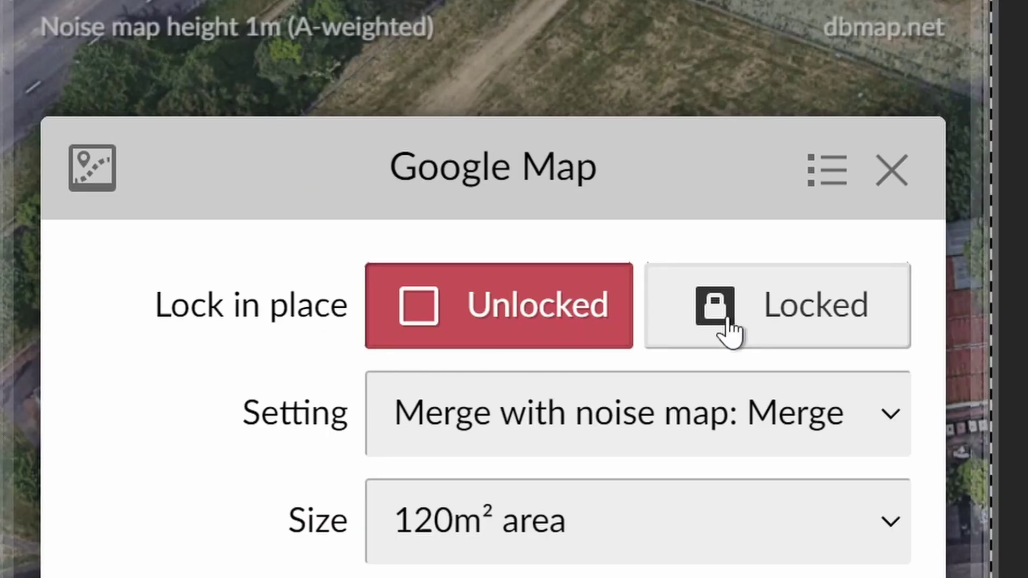
left_click(803, 336)
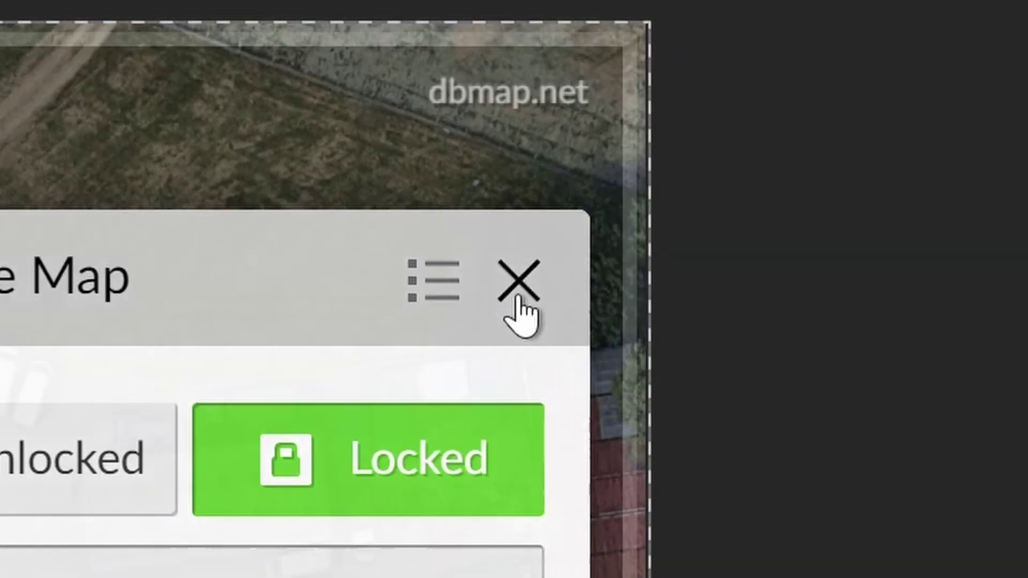
left_click(712, 147)
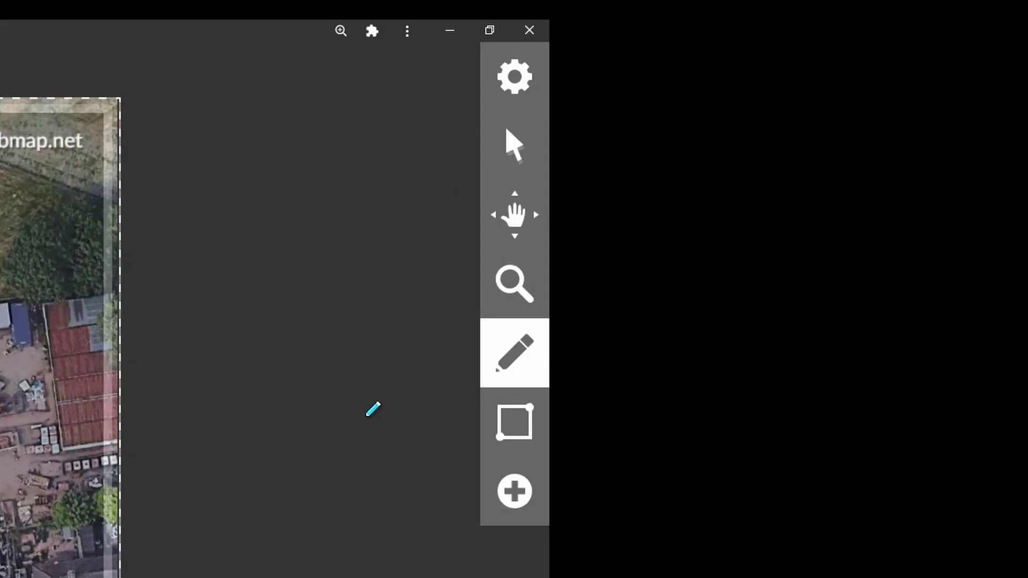
Trace a building about 21 m long over the roof beside the blue and green containers.
left_click(522, 303)
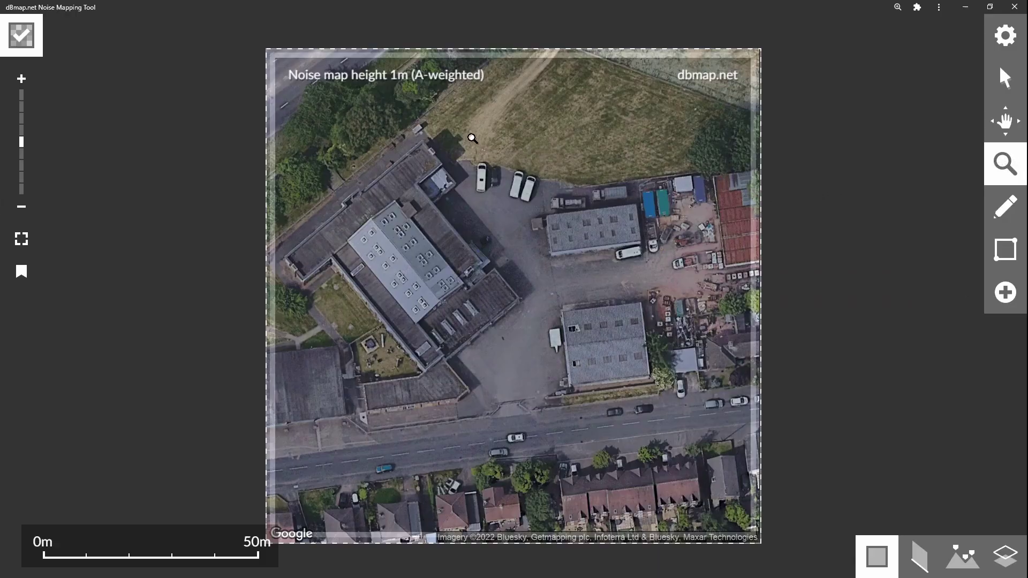
left_click_drag(475, 145, 714, 307)
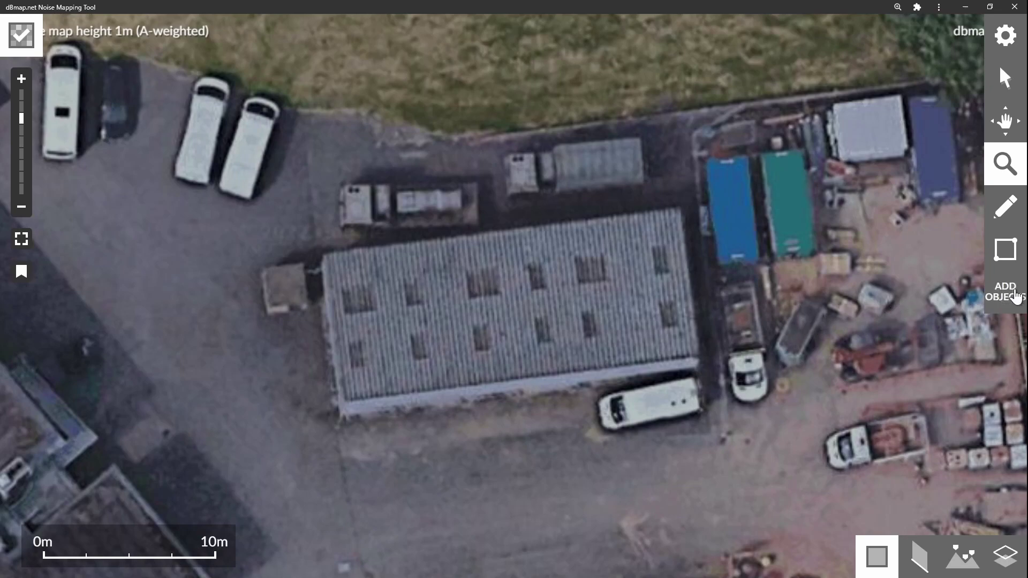
left_click(1005, 292)
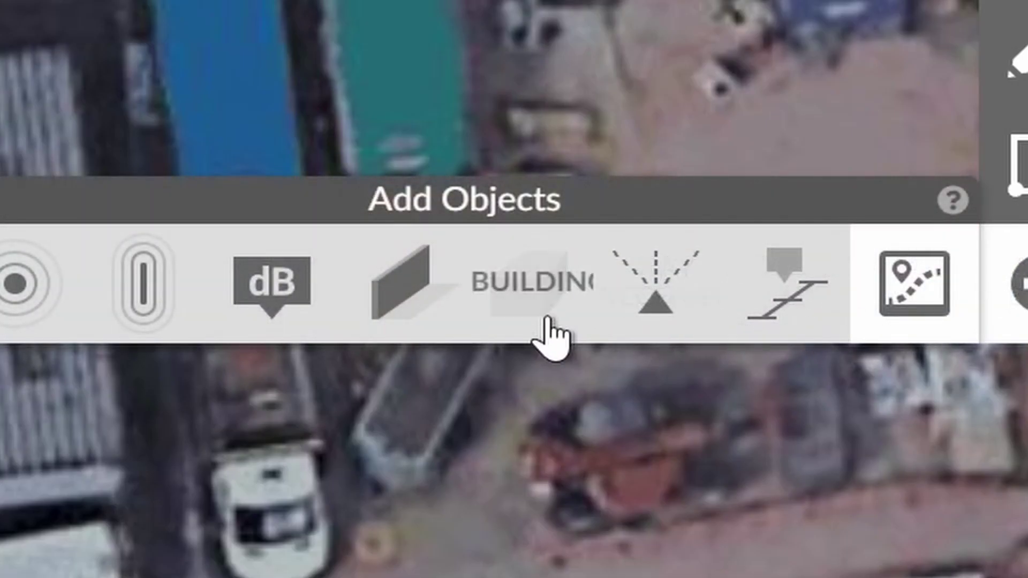
left_click(543, 328)
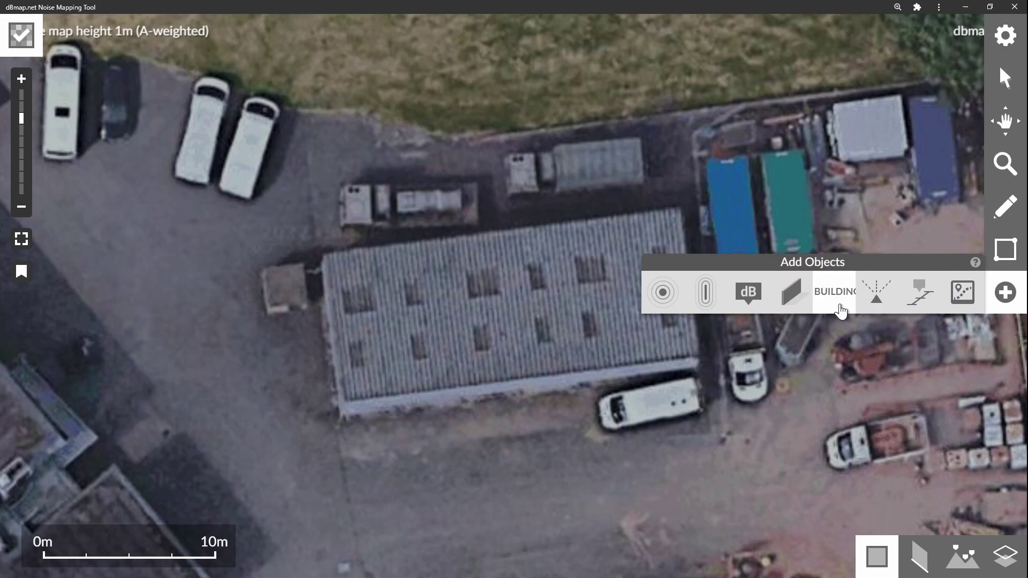
left_click_drag(834, 266, 791, 86)
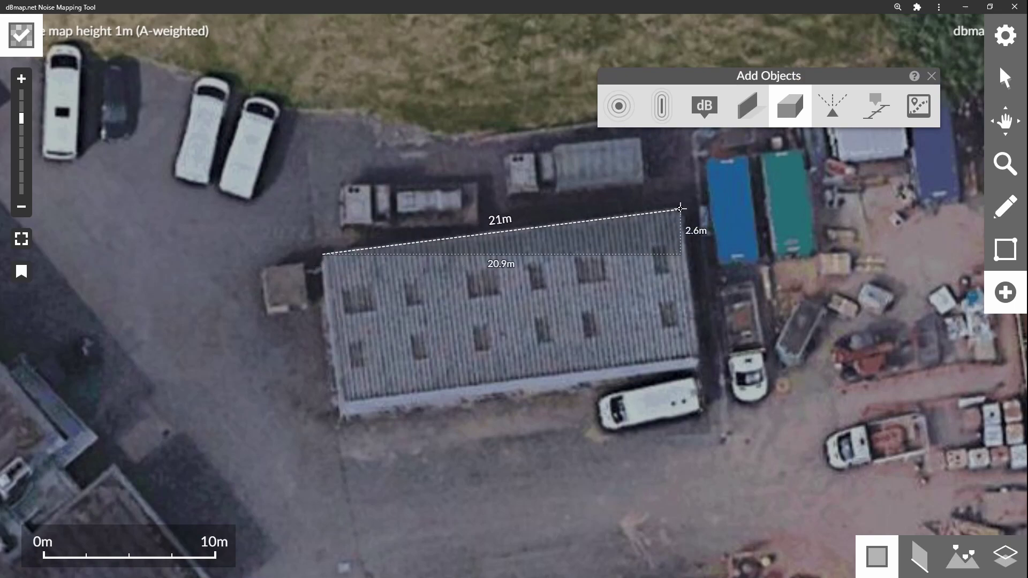
left_click(680, 208)
left_click(697, 358)
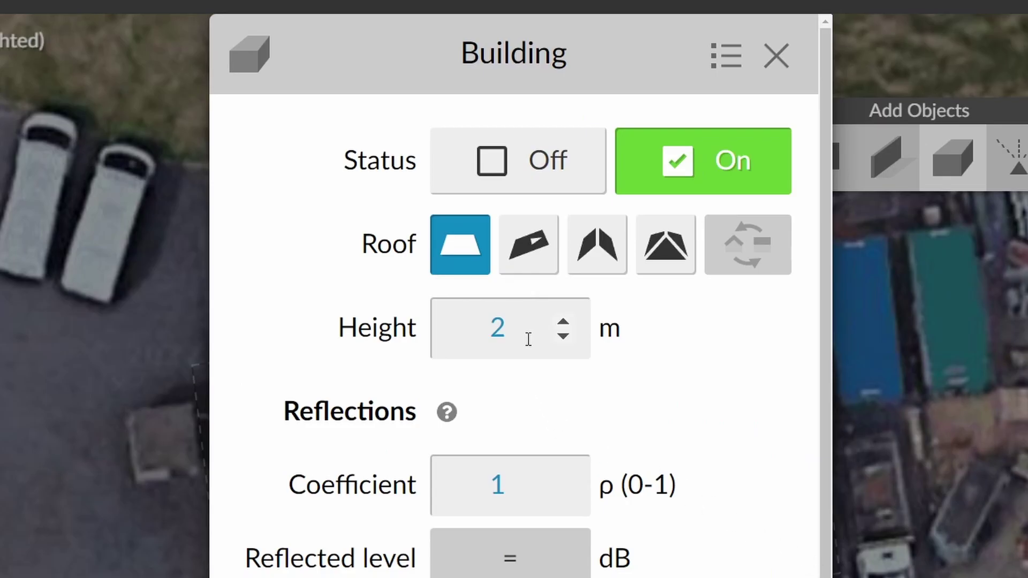
Set the building's height to 6 m and its reflection estimate to walls with windows, ρ=0.8.
left_click(467, 216)
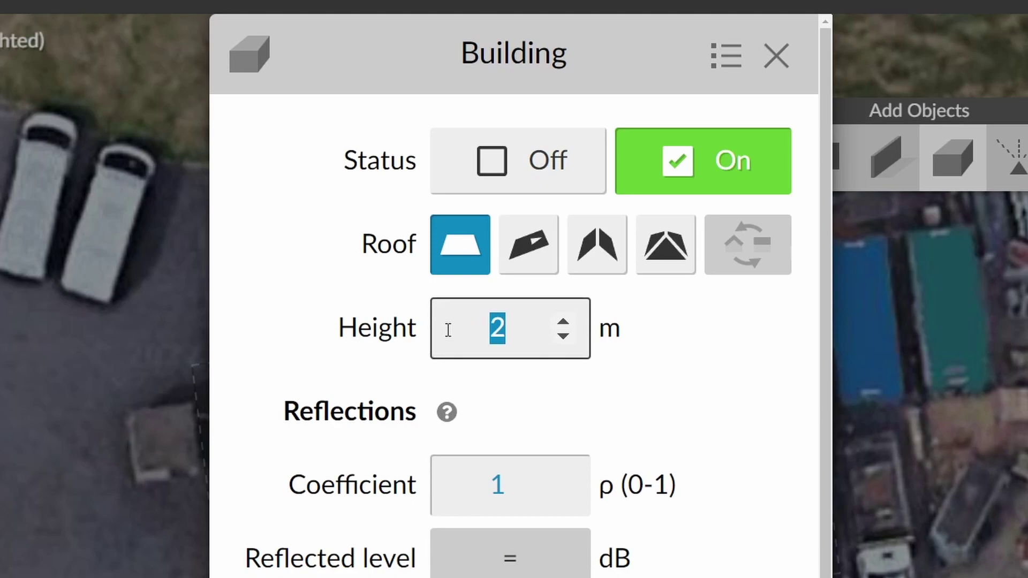
type("6")
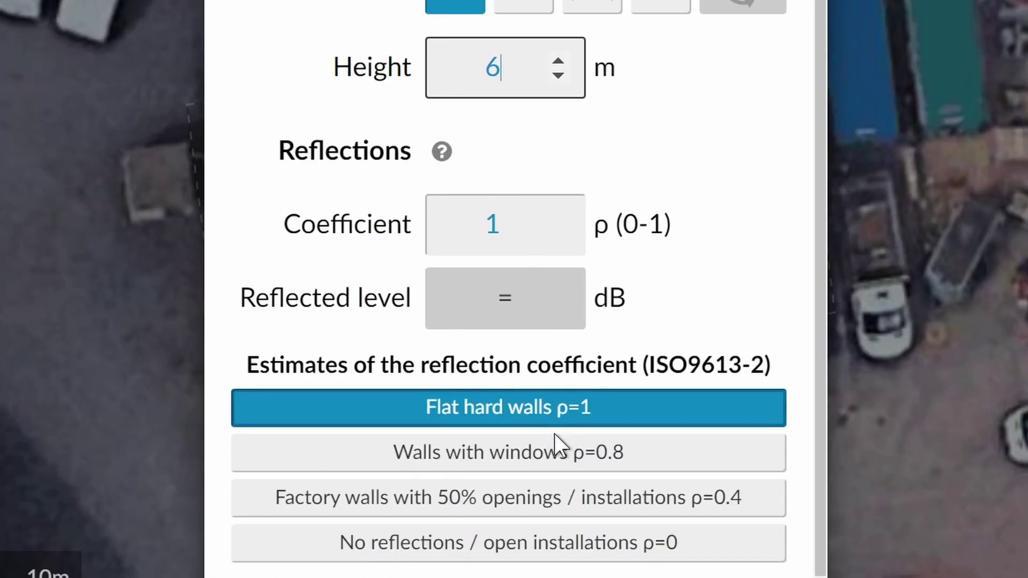
left_click(557, 464)
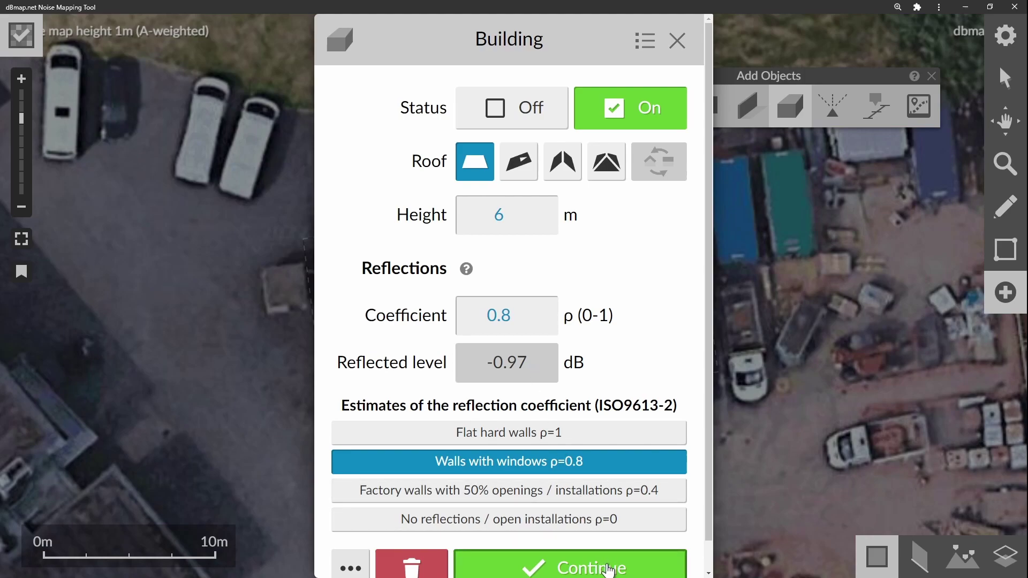
left_click(608, 569)
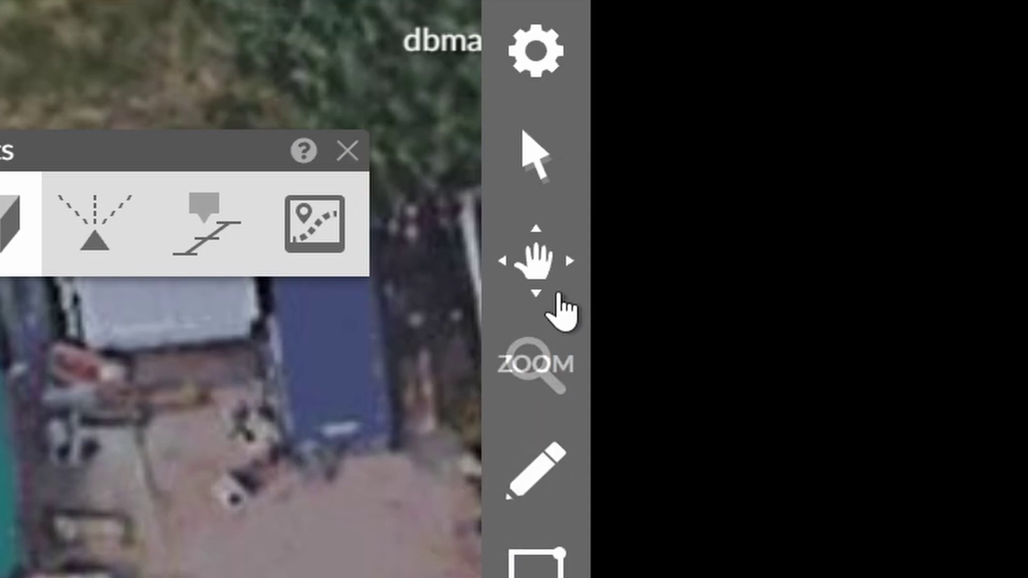
Trace a second building over the large roof next to the road.
left_click(1009, 126)
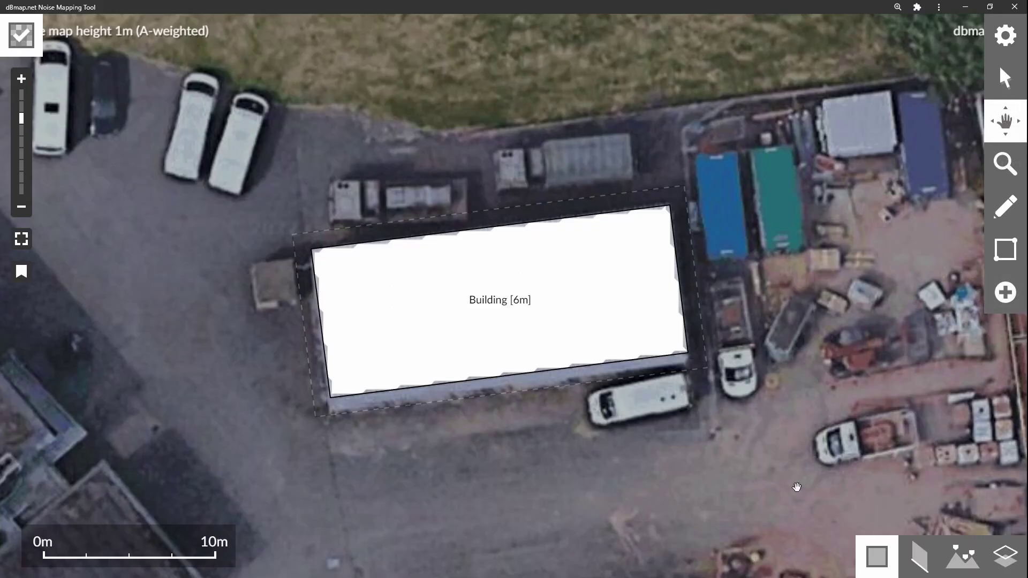
left_click_drag(797, 487, 746, 225)
left_click_drag(730, 505, 695, 292)
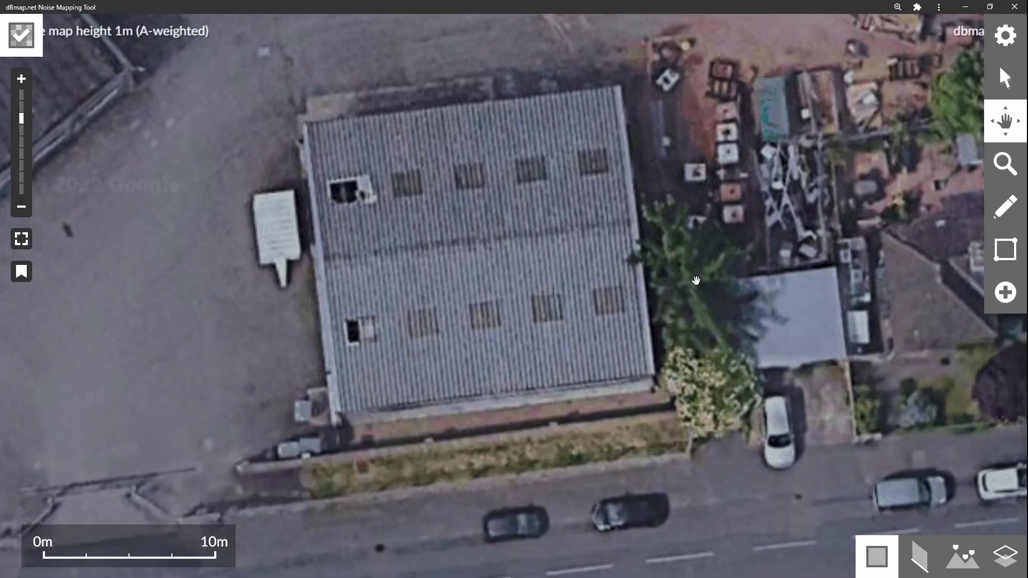
left_click(1006, 297)
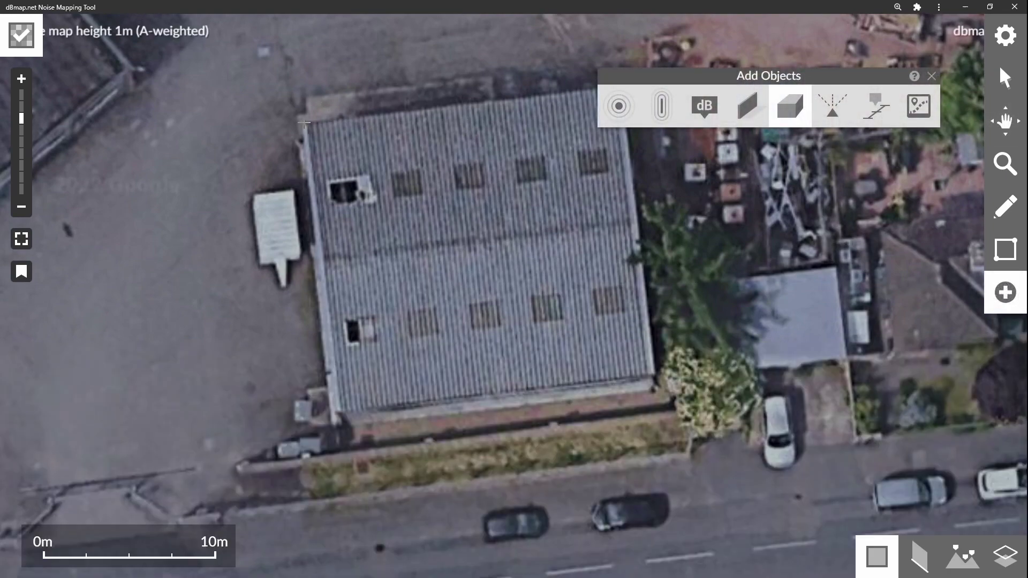
left_click(304, 123)
left_click(339, 418)
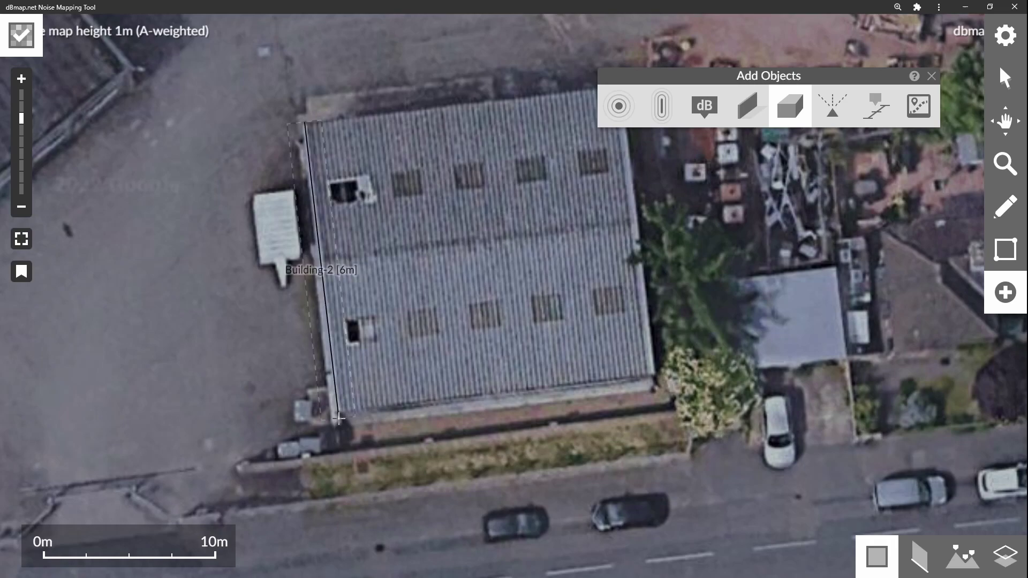
left_click(650, 320)
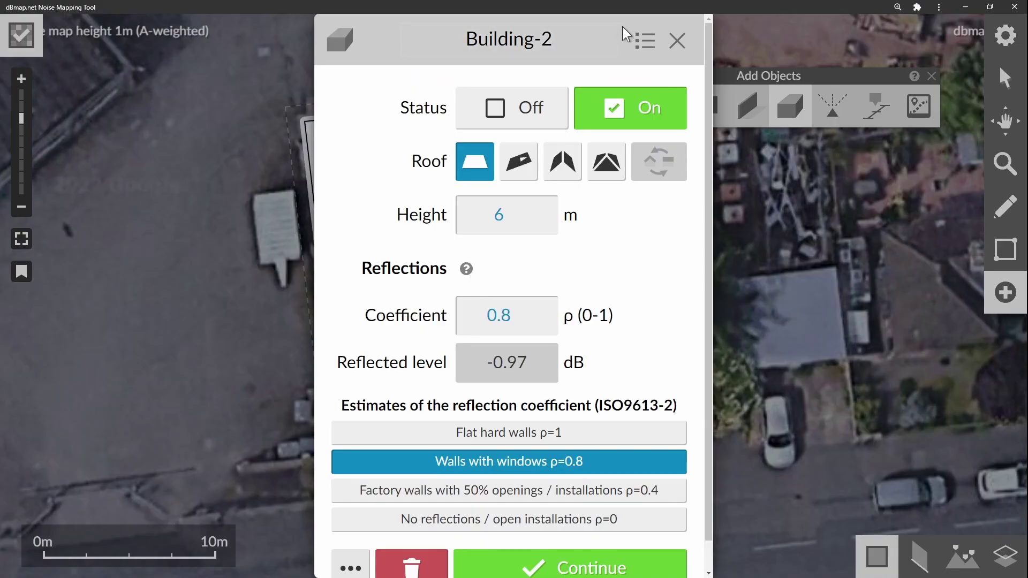
Rename the second building as Front office.
left_click_drag(622, 27, 620, 205)
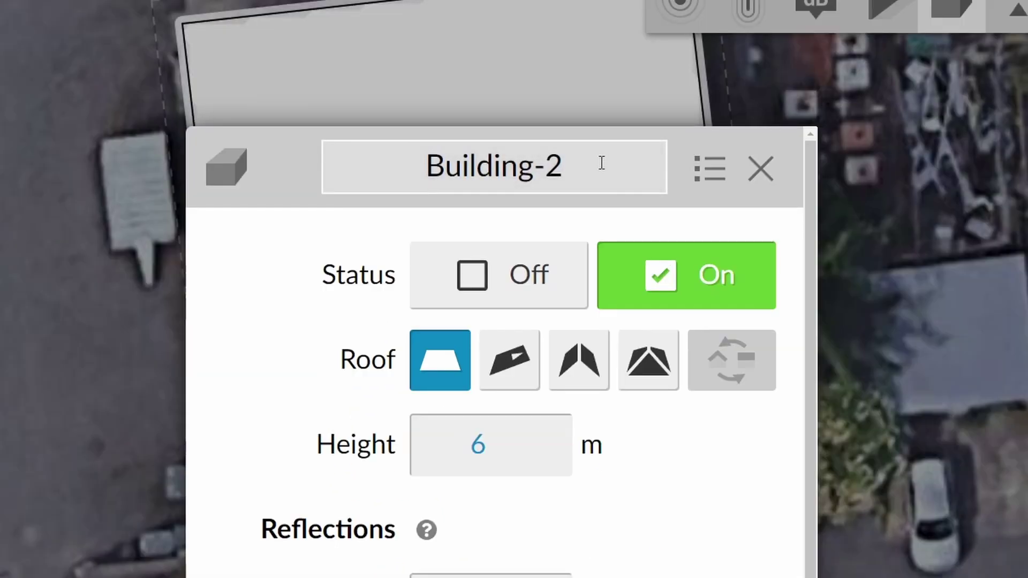
left_click_drag(602, 163, 420, 165)
type("Fro")
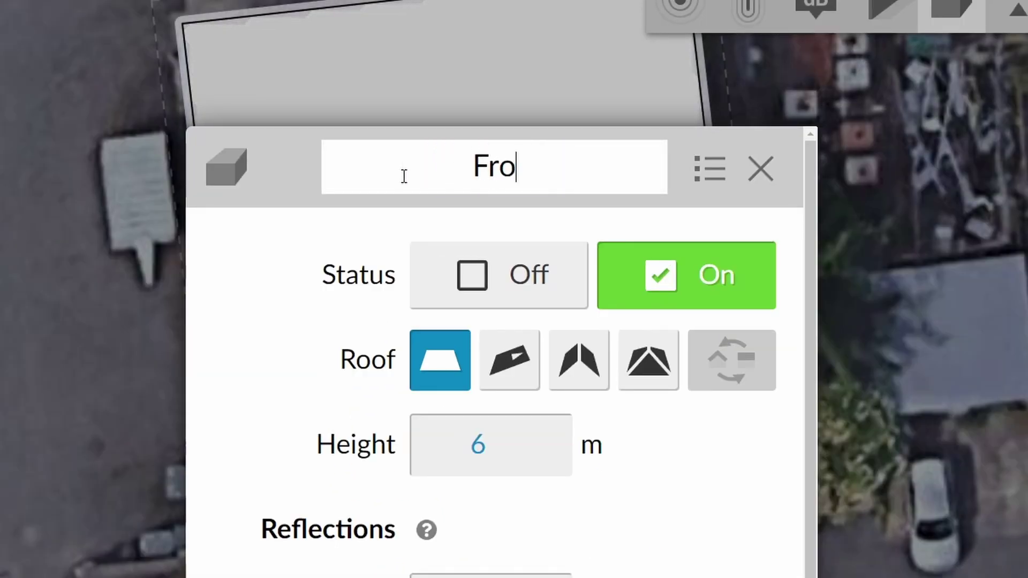
type("nt office")
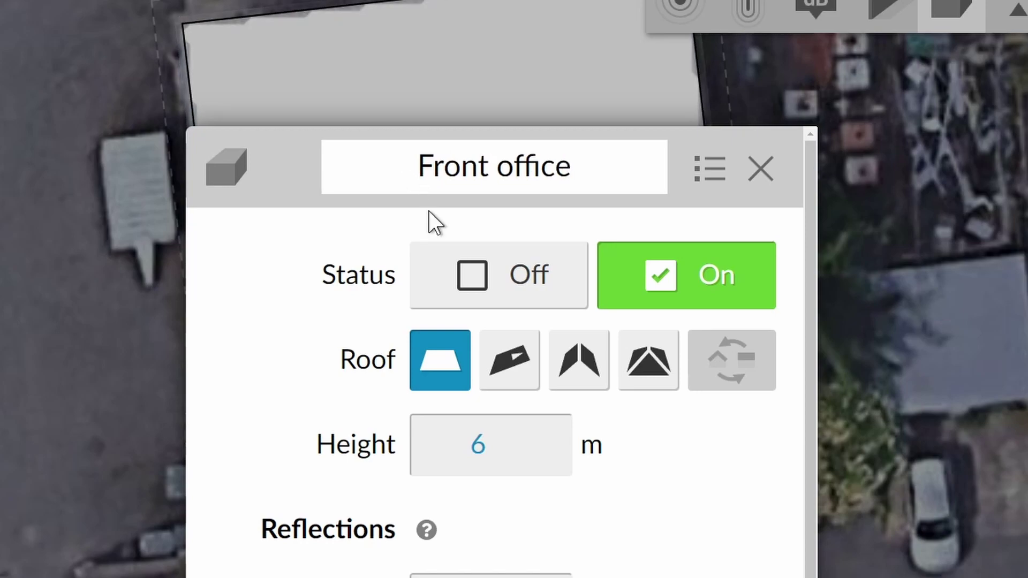
Give the Front office building a two-sided pitched roof with a ridge height of 8 m.
left_click(581, 376)
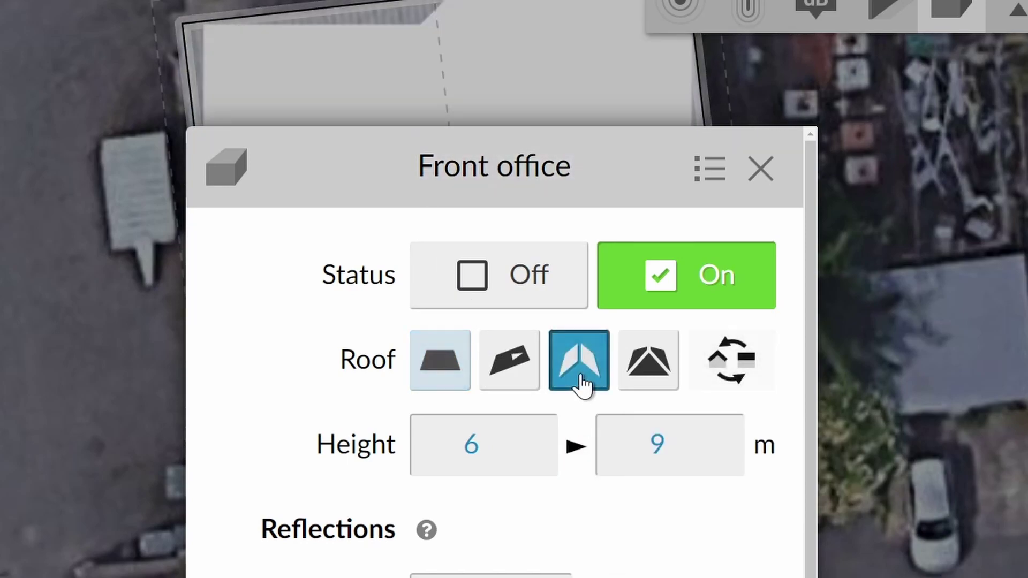
left_click(624, 446)
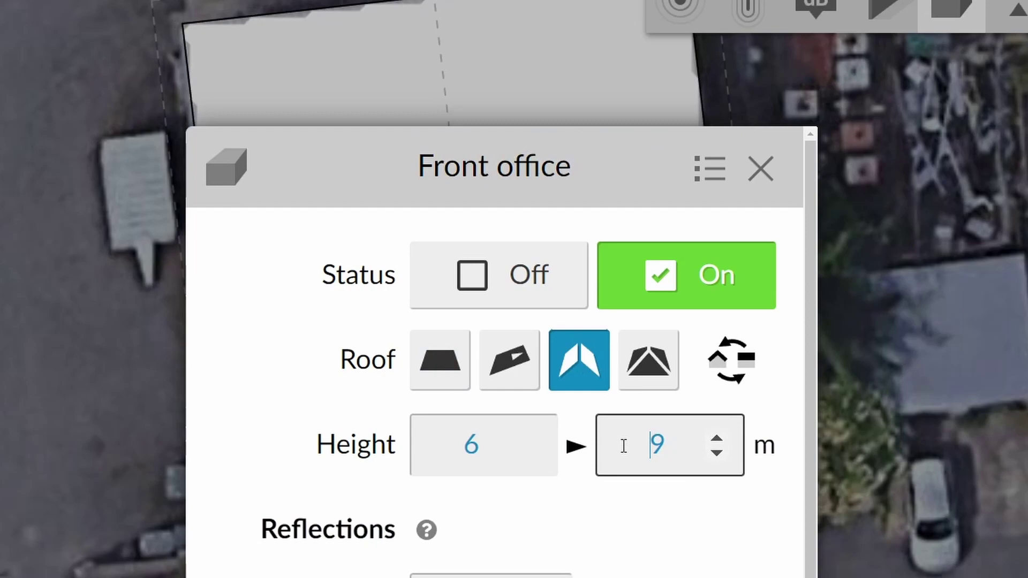
left_click_drag(624, 446, 686, 444)
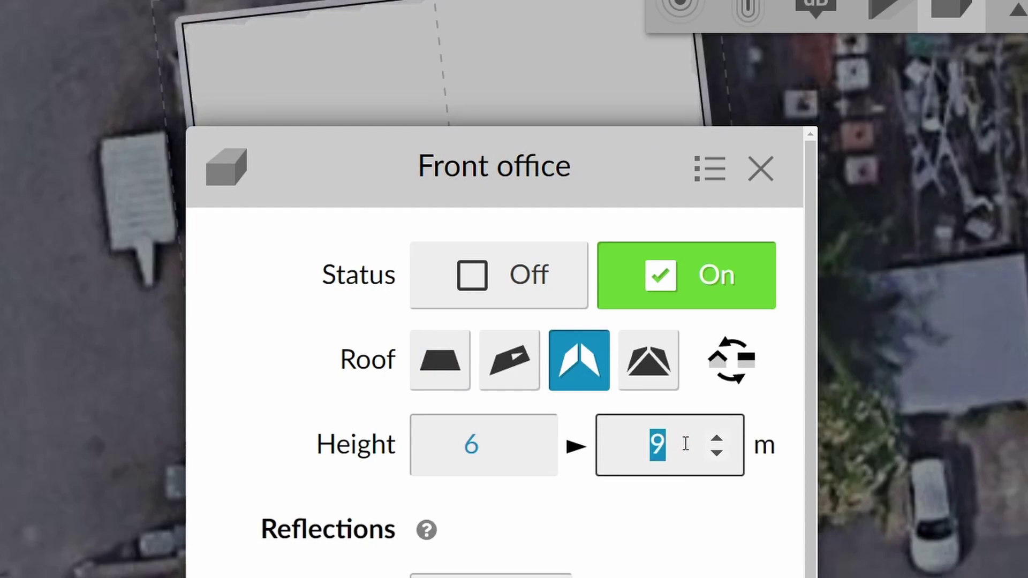
type("8")
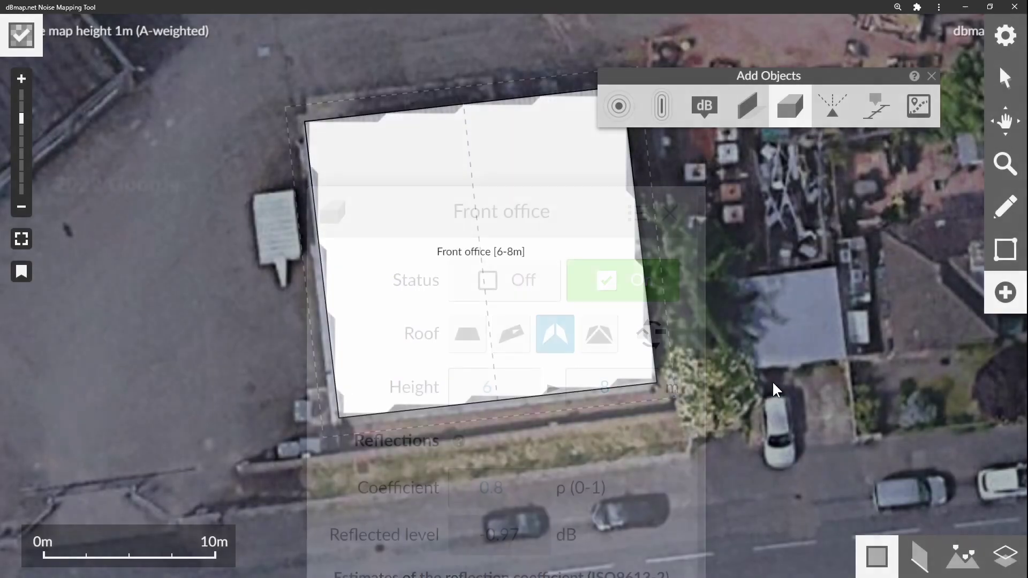
left_click(774, 390)
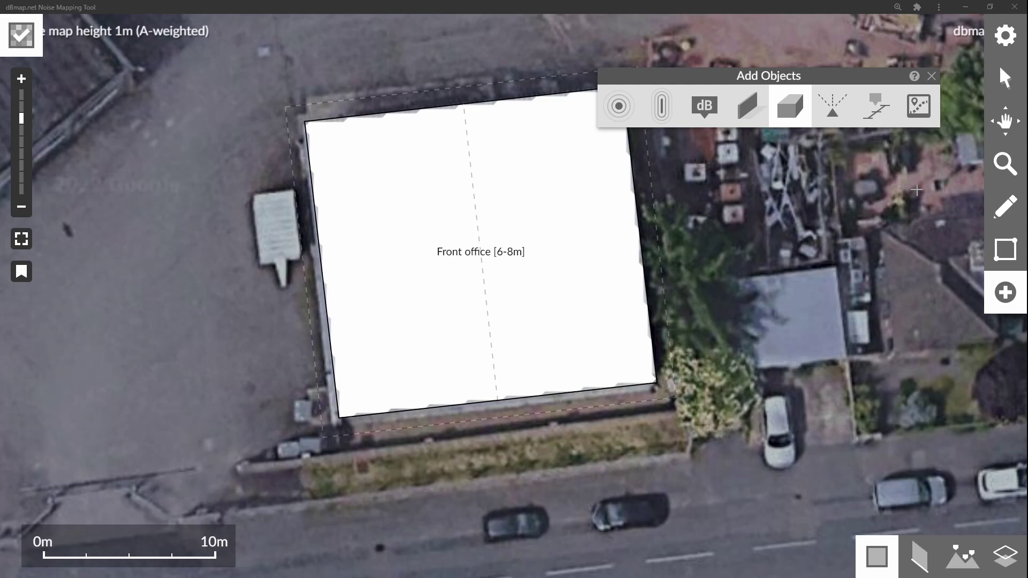
Rotate the Front office building's pitched roof so that its ridge runs across the building in the other direction.
left_click(1005, 78)
left_click(593, 254)
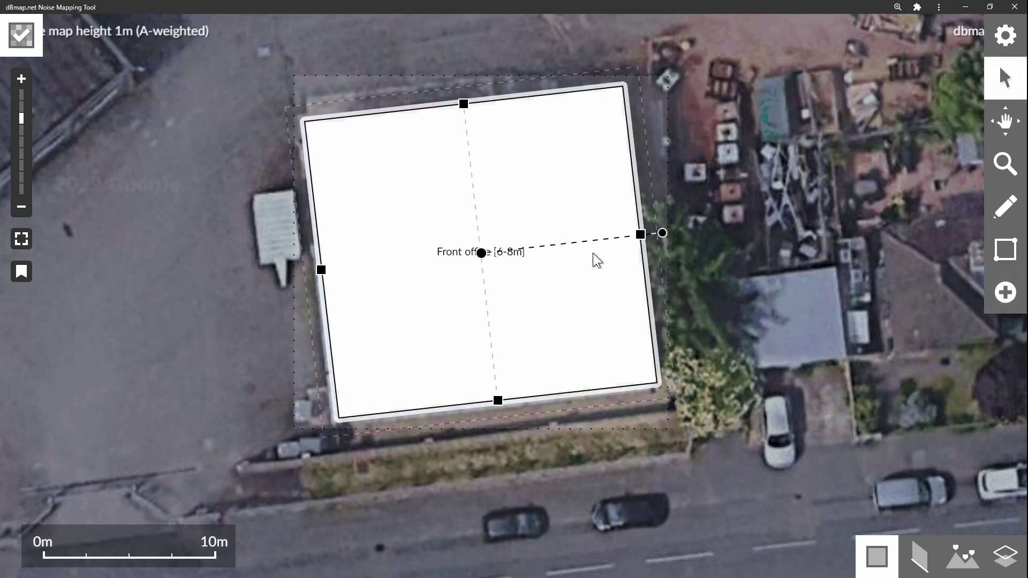
left_click(593, 253)
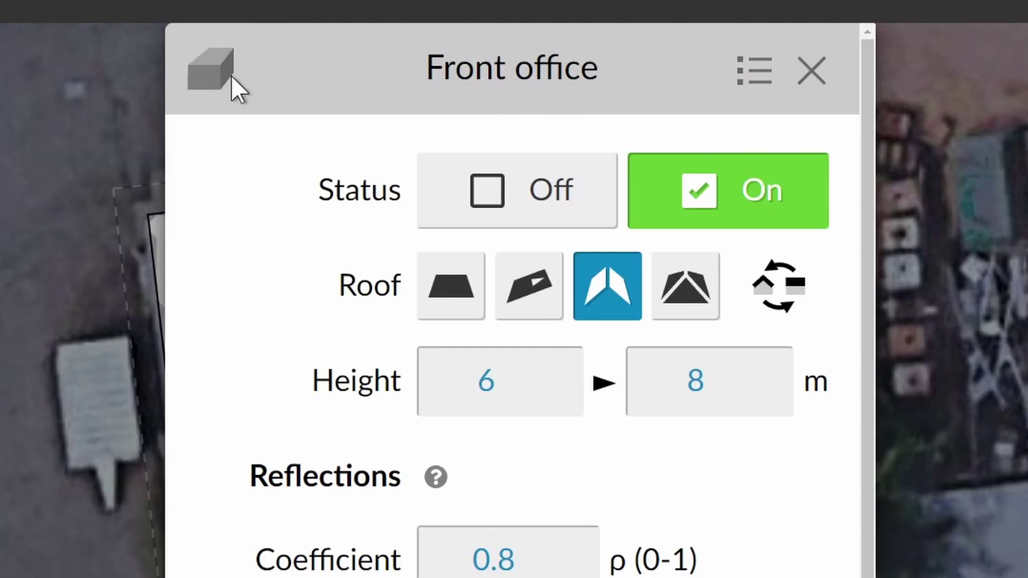
left_click_drag(354, 50, 627, 57)
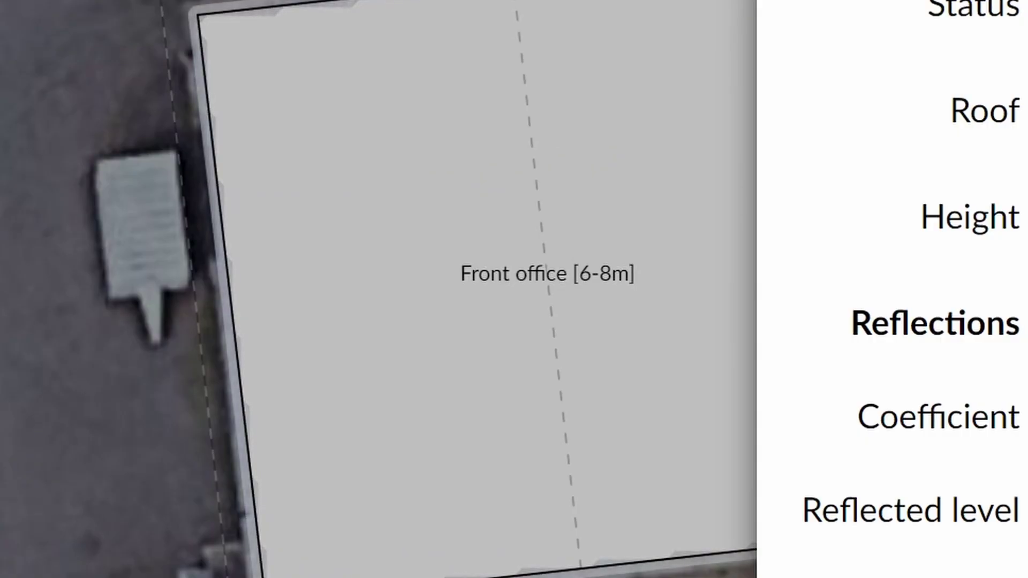
left_click(592, 316)
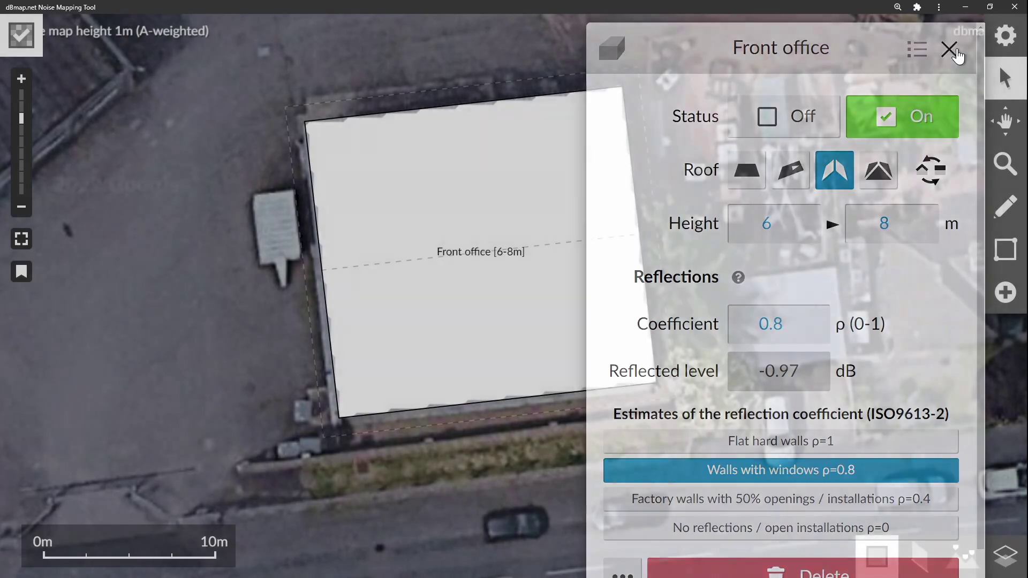
left_click(956, 51)
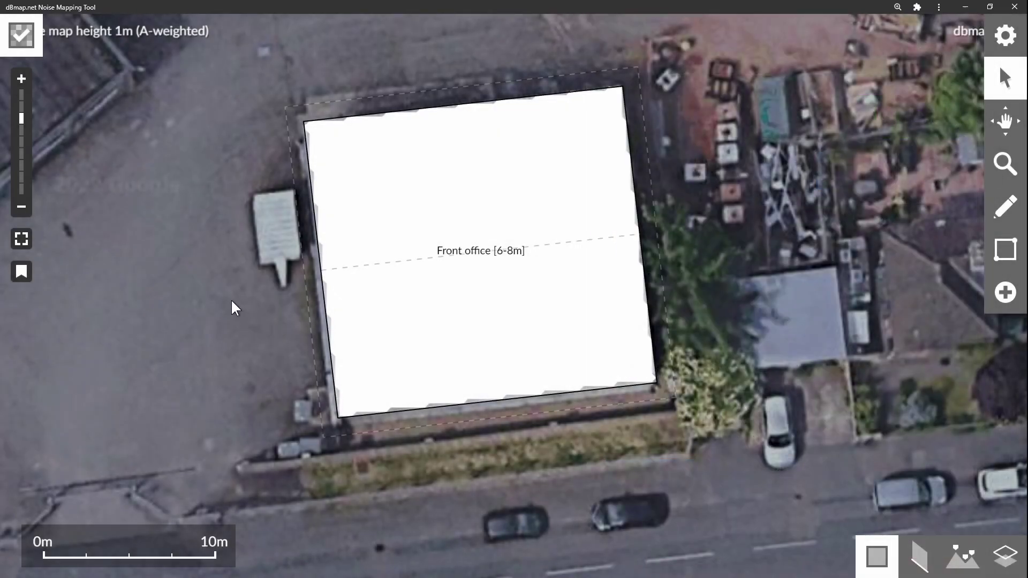
Trace the large irregular building west of the yard as a closed barrier outline, including its southern wing, and accept its building settings.
key("ctrl")
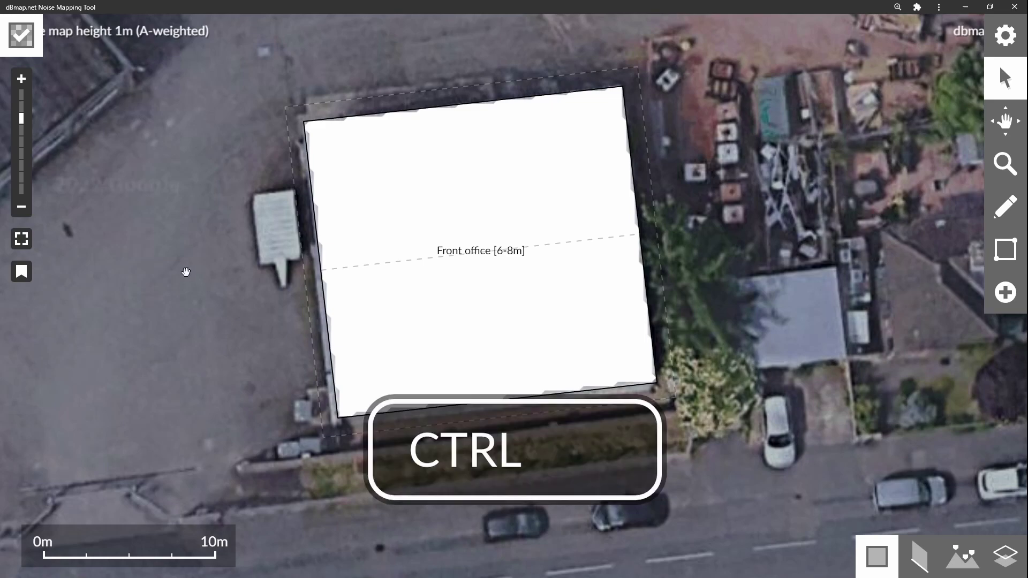
left_click_drag(196, 277, 518, 418)
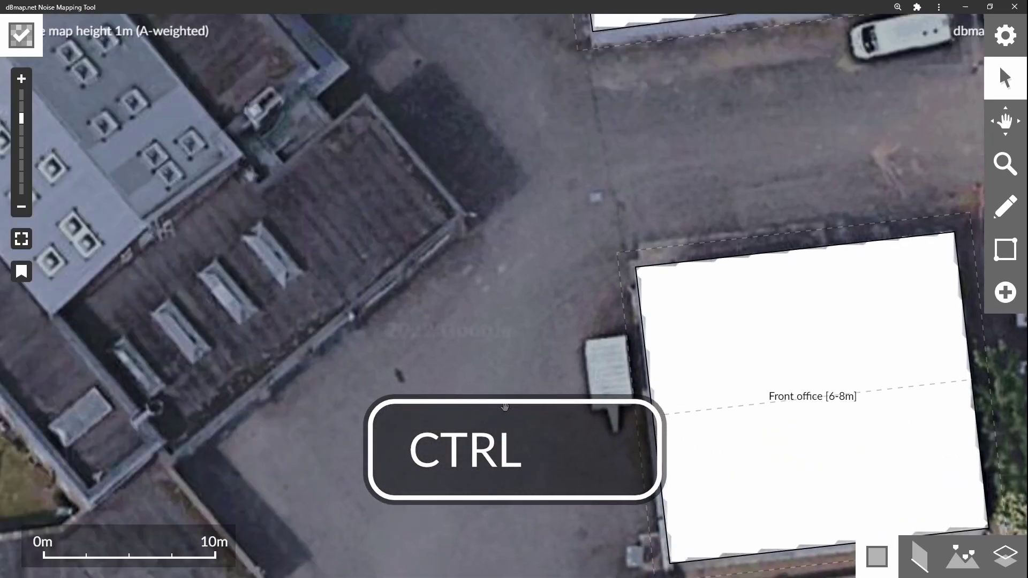
left_click_drag(102, 164, 493, 343)
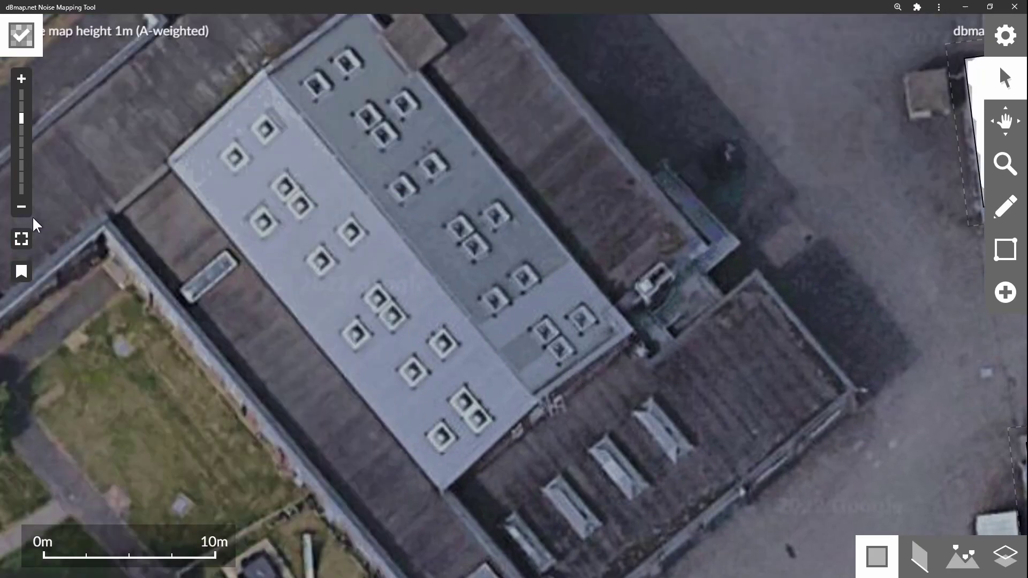
left_click(25, 214)
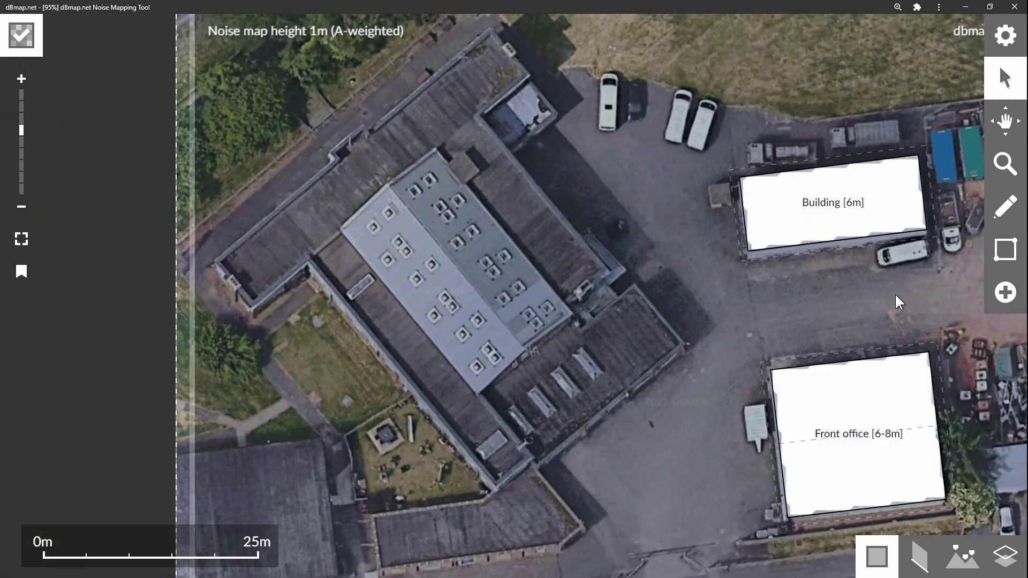
left_click(999, 290)
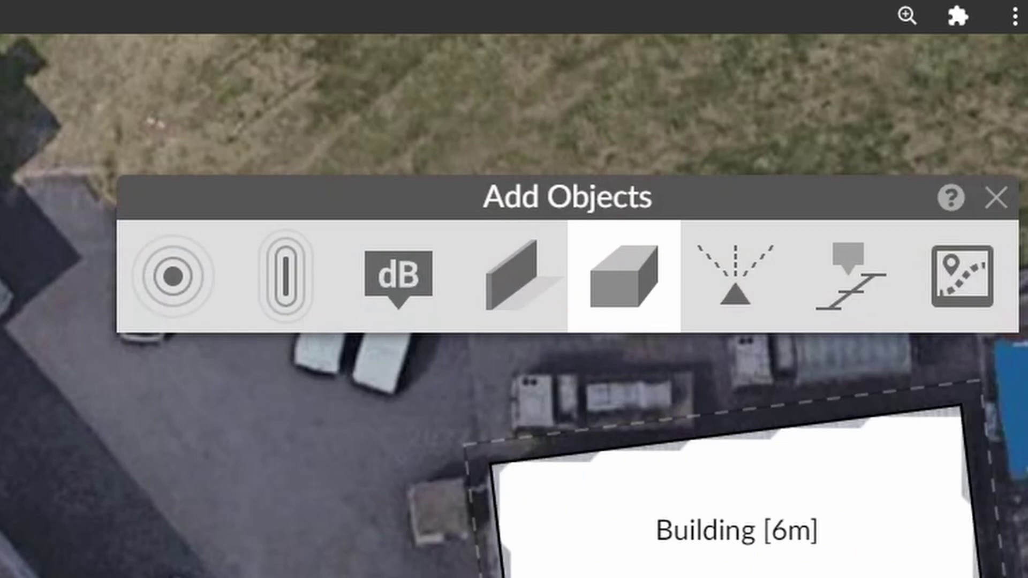
left_click(524, 312)
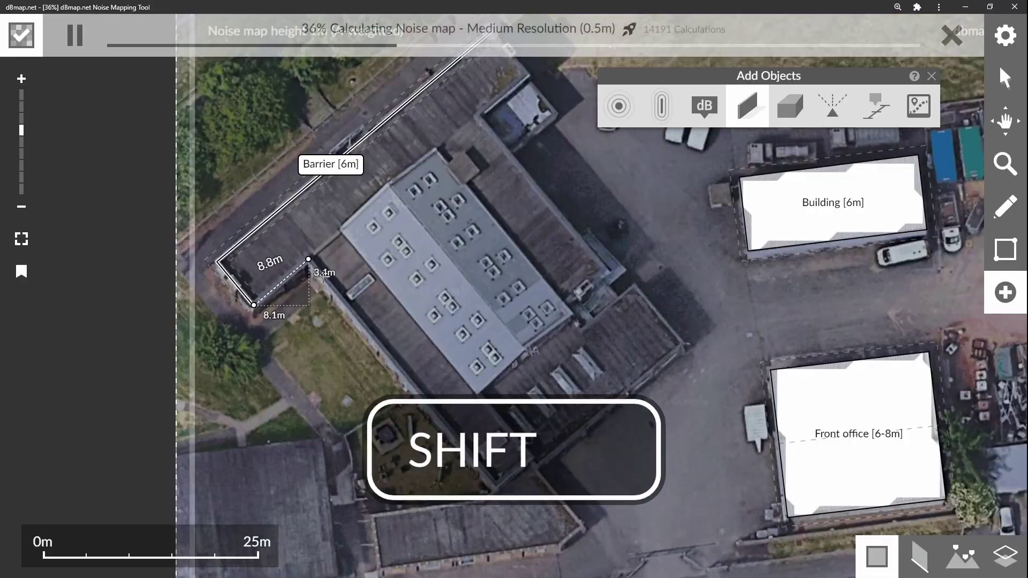
left_click(250, 526)
left_click(365, 441)
left_click(497, 485)
left_click(483, 500)
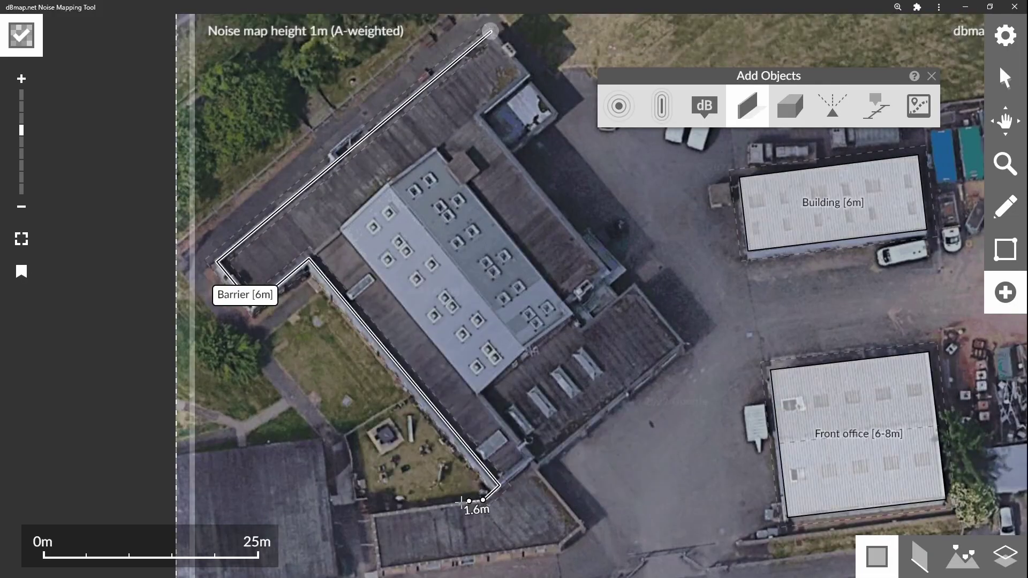
left_click(371, 518)
left_click(379, 569)
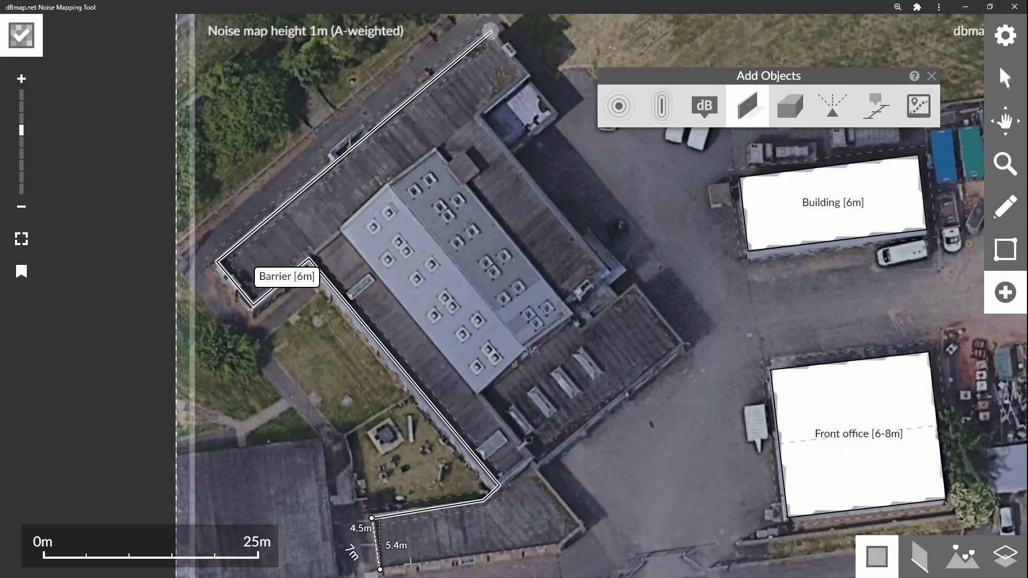
left_click(561, 541)
left_click(582, 527)
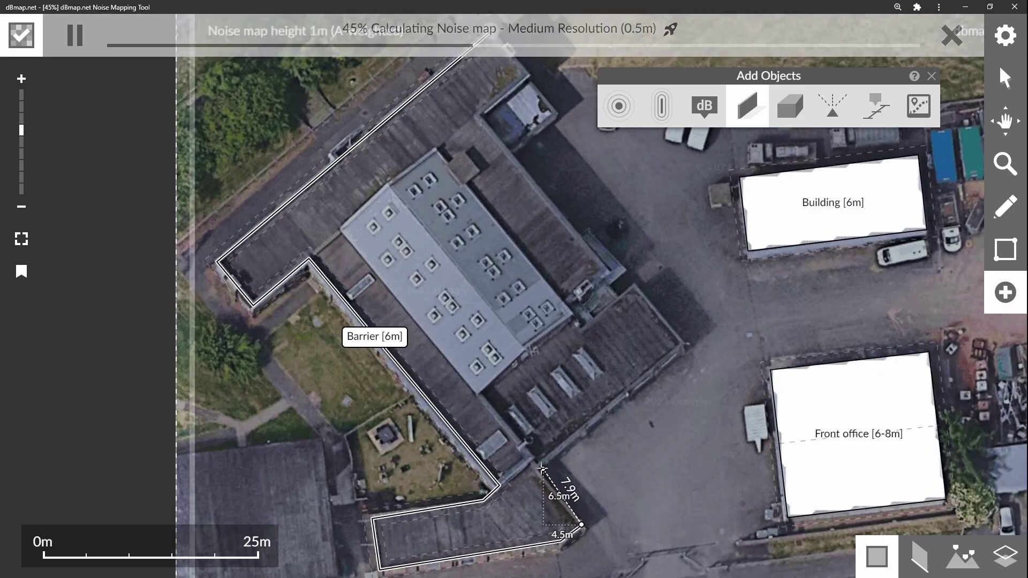
left_click(536, 464)
left_click(688, 348)
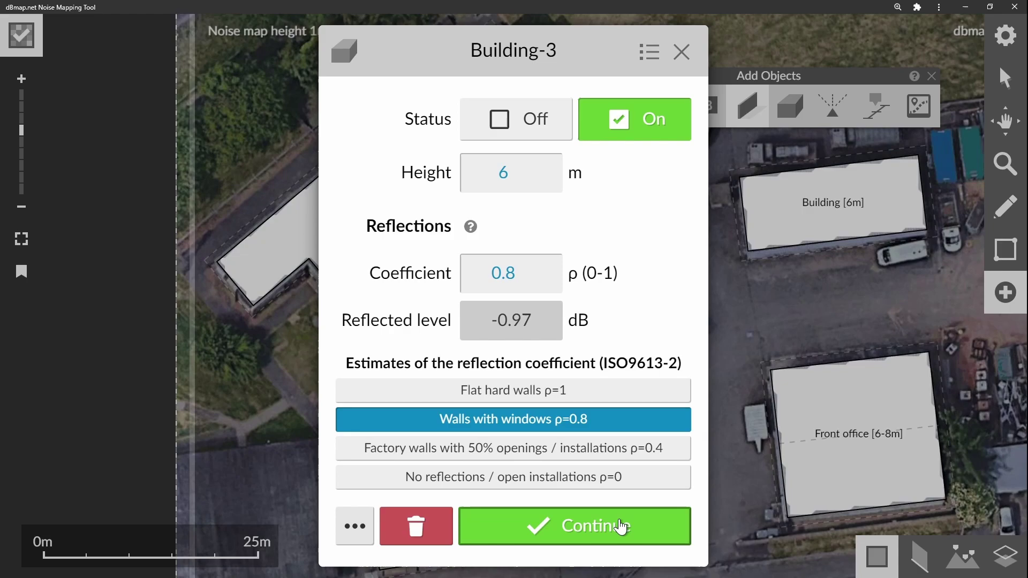
left_click(584, 526)
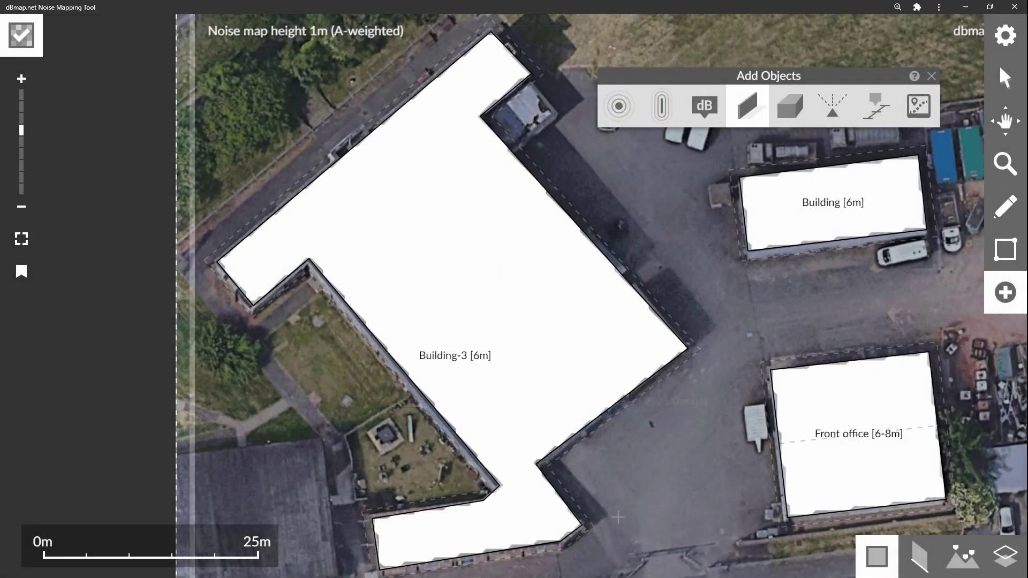
Try to reshape the large western building by moving a corner and an edge, and to shift its whole outline.
left_click(1001, 80)
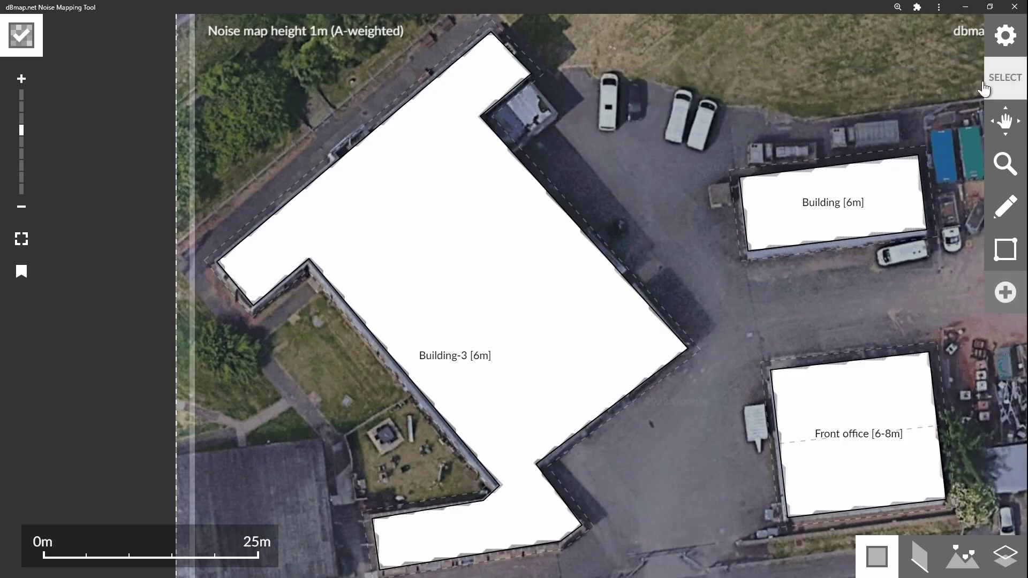
left_click(478, 201)
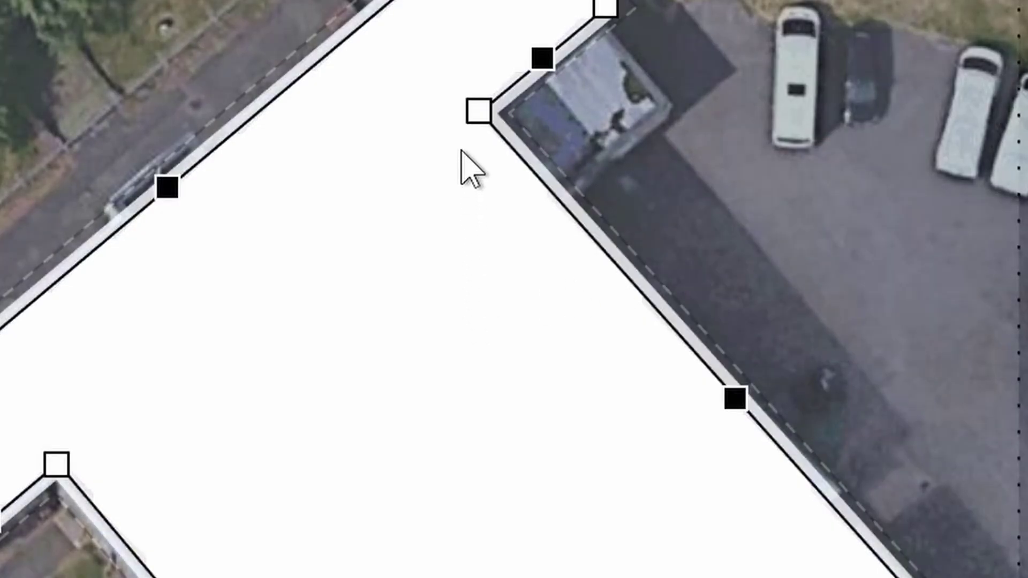
left_click_drag(477, 113, 465, 125)
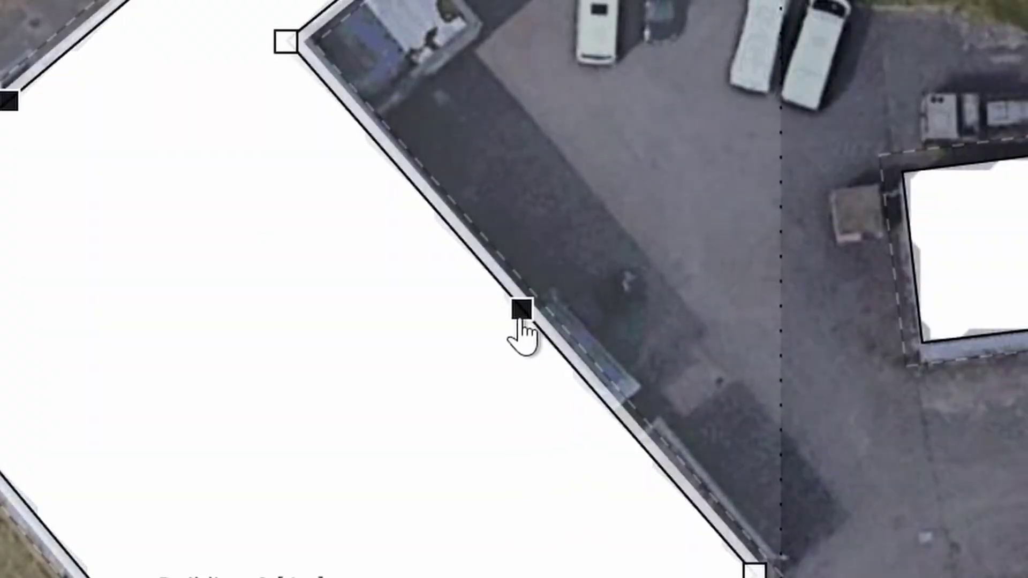
mouse_move(521, 309)
left_mouse_down()
mouse_move(547, 283)
mouse_move(601, 305)
mouse_move(455, 374)
mouse_move(480, 289)
mouse_move(544, 292)
mouse_move(443, 367)
mouse_move(541, 298)
mouse_move(536, 306)
left_mouse_up()
key("shift")
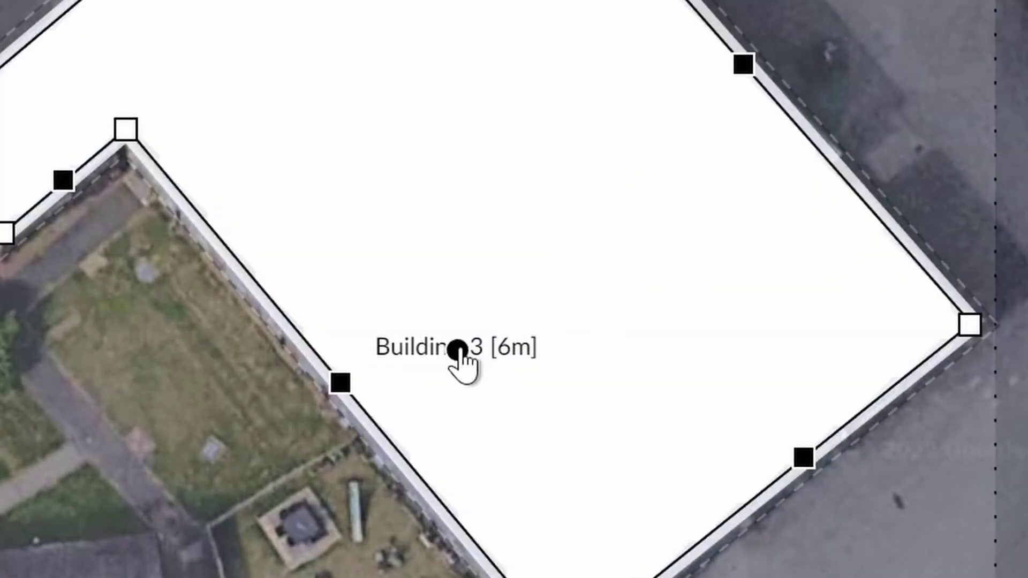
mouse_move(457, 350)
left_mouse_down()
mouse_move(477, 252)
mouse_move(446, 343)
mouse_move(466, 331)
mouse_move(459, 360)
left_mouse_up()
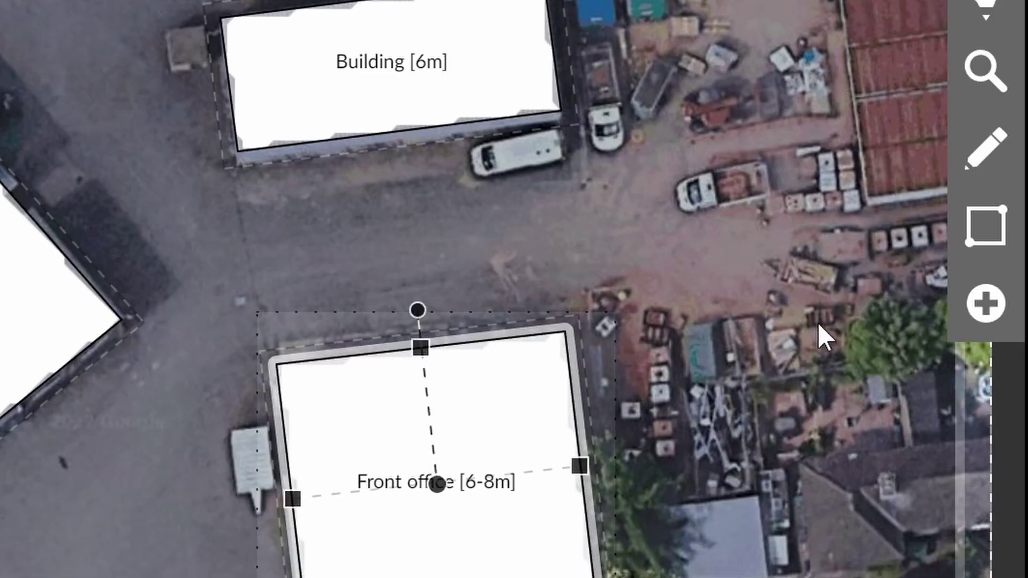
Place a point noise source in the yard just east of the Front office and set its spectrum to octave bands.
left_click(1005, 292)
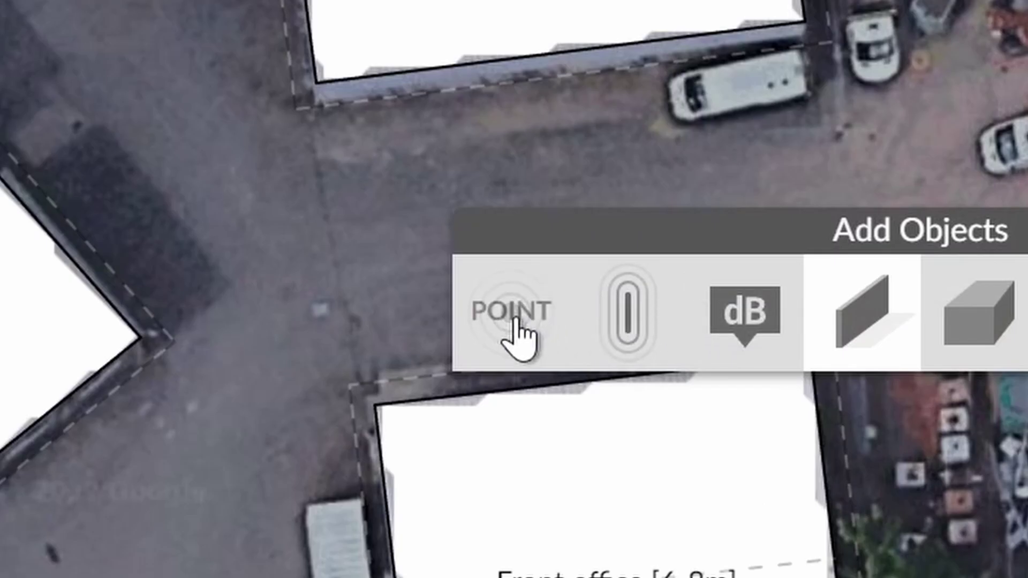
left_click(377, 316)
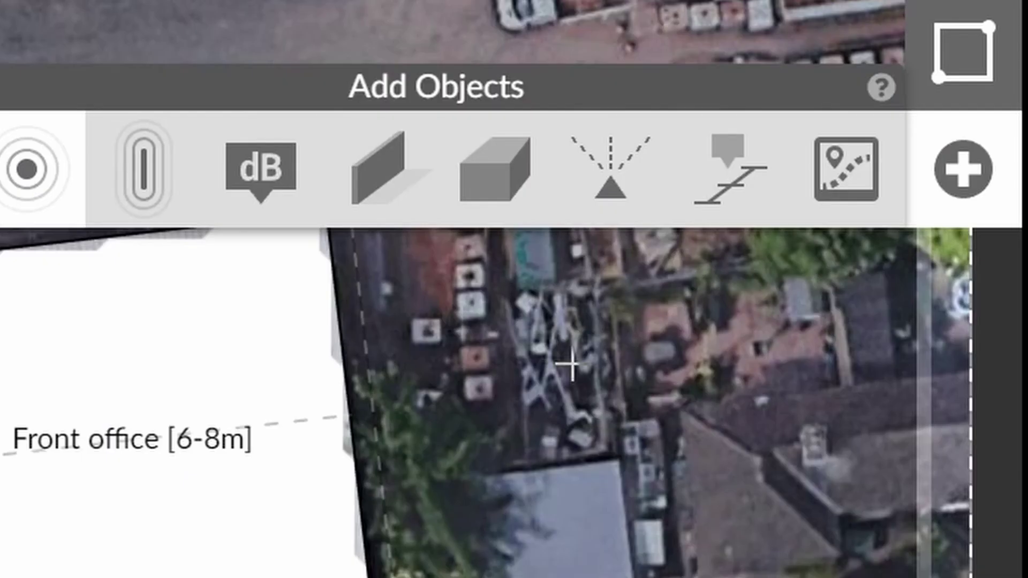
left_click(569, 361)
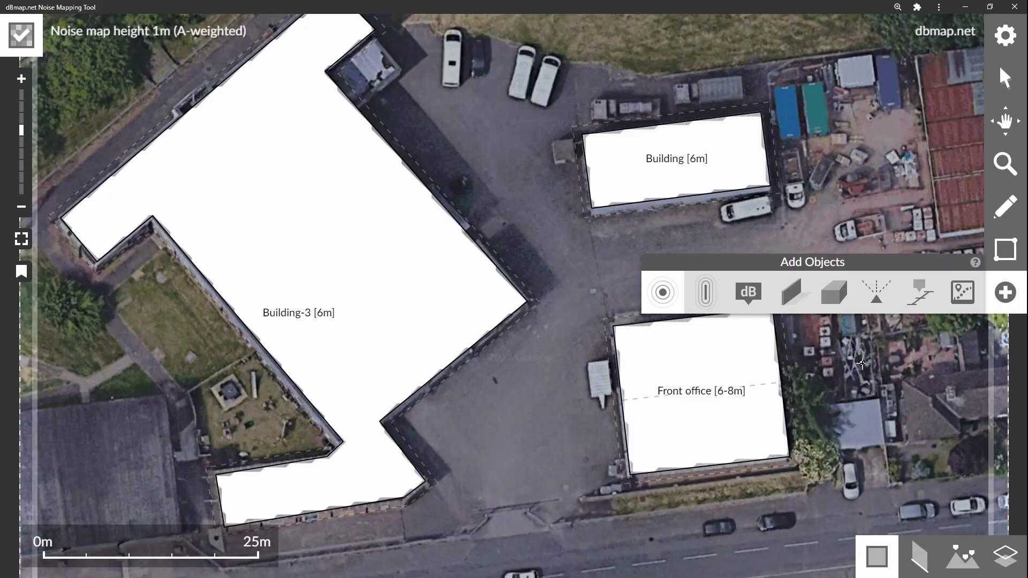
left_click(569, 364)
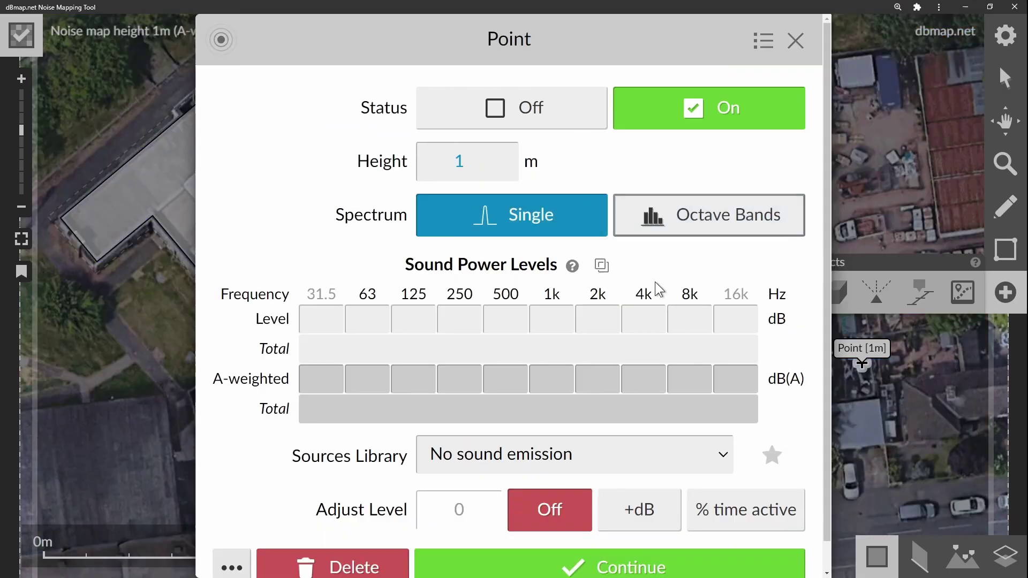
left_click(696, 301)
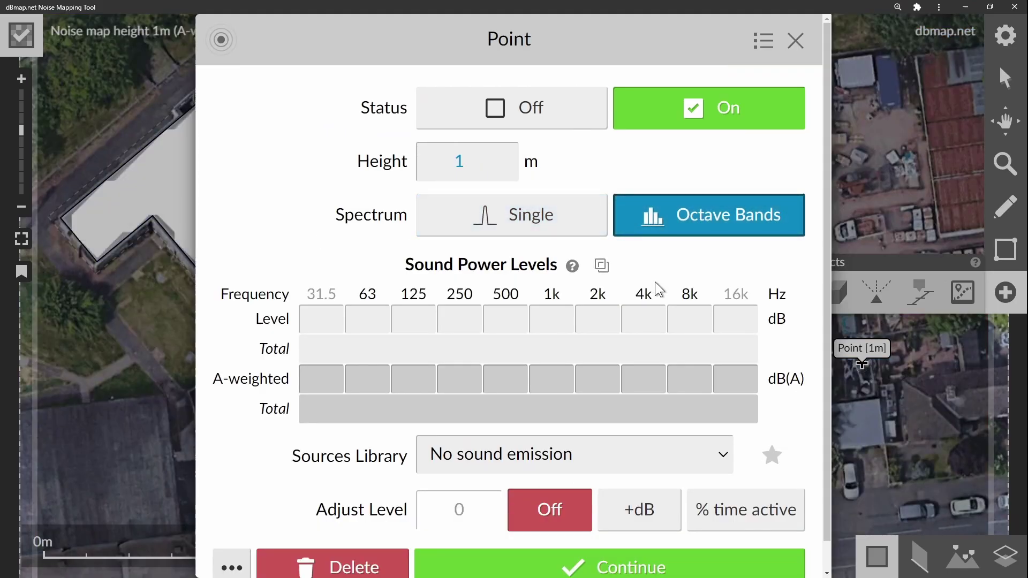
Set the point source's 63 Hz sound power level to 100 dB.
left_click(300, 272)
type("100")
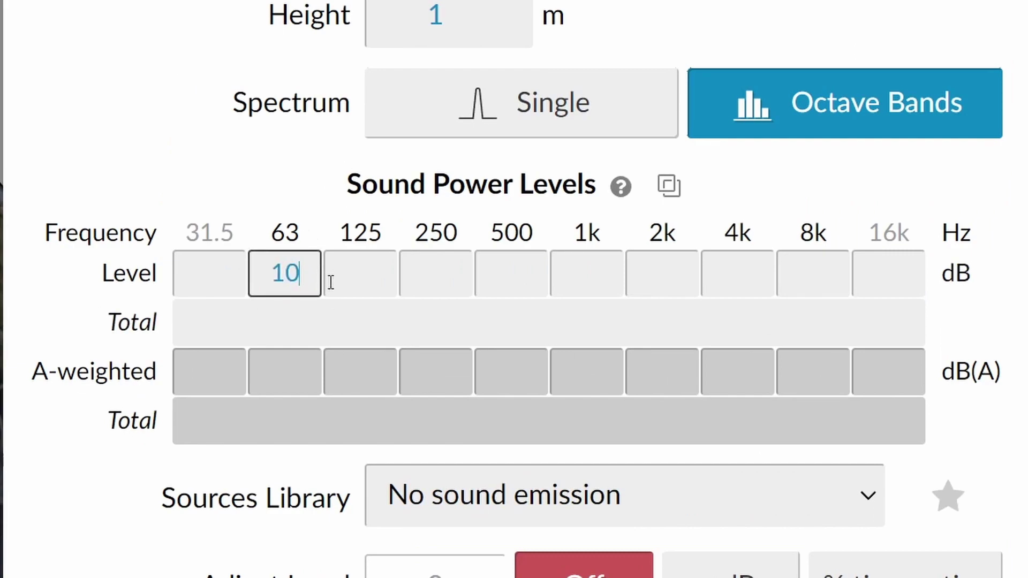
left_click(303, 190)
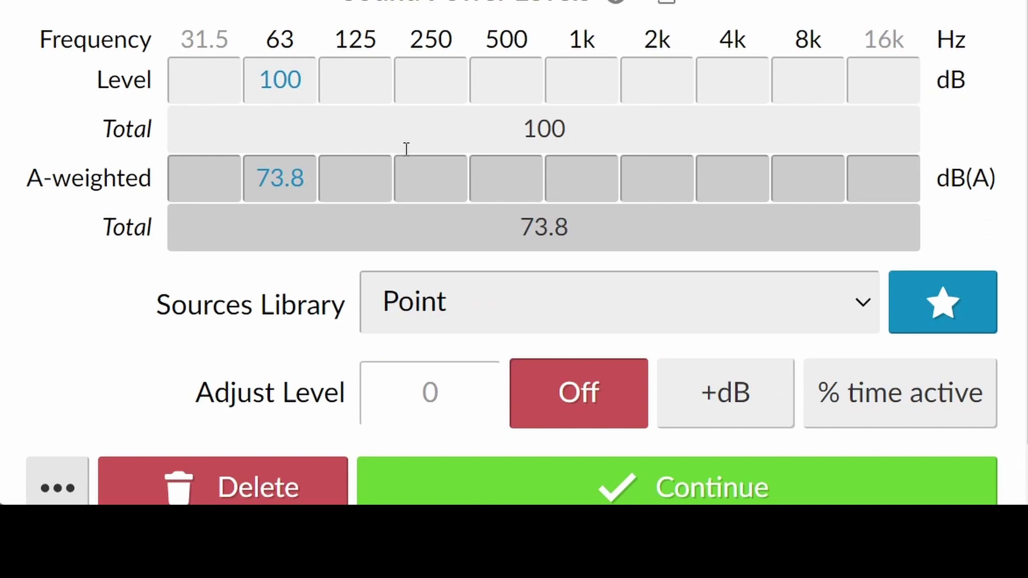
Assign the library source Backhoe mounted hydraulic breaker (67kW) to the point source and accept its settings.
left_click(454, 301)
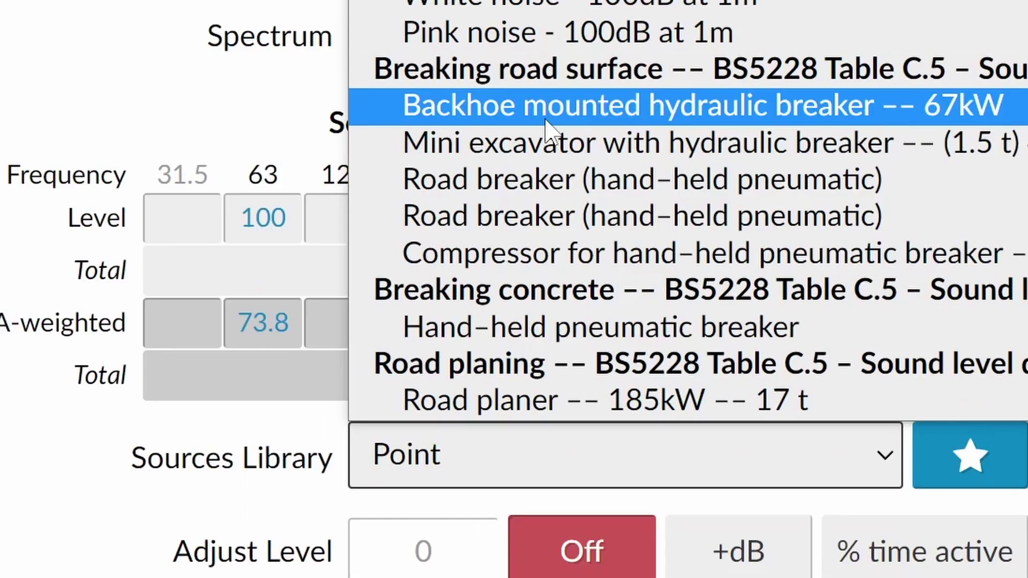
left_click(292, 421)
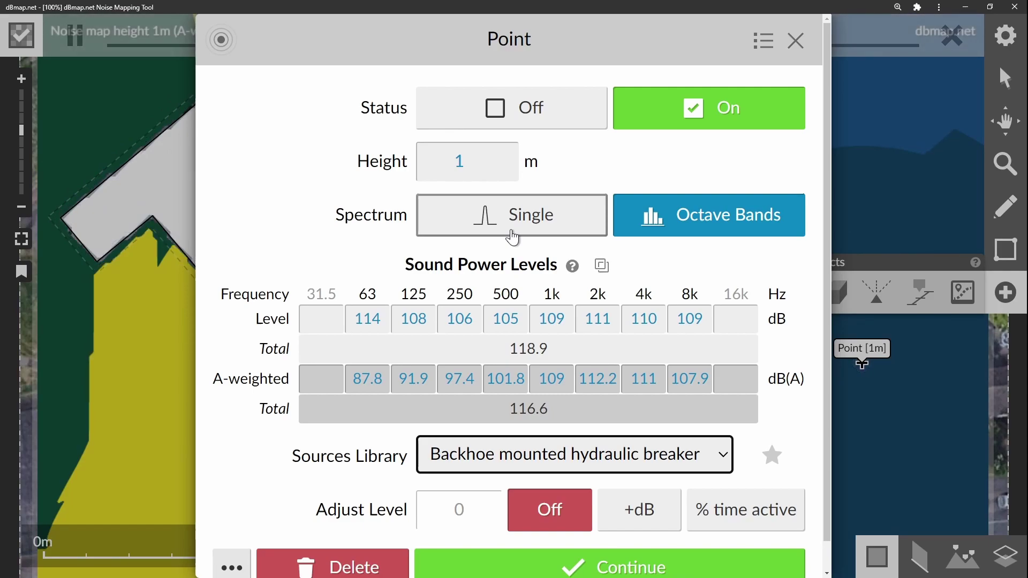
left_click(656, 562)
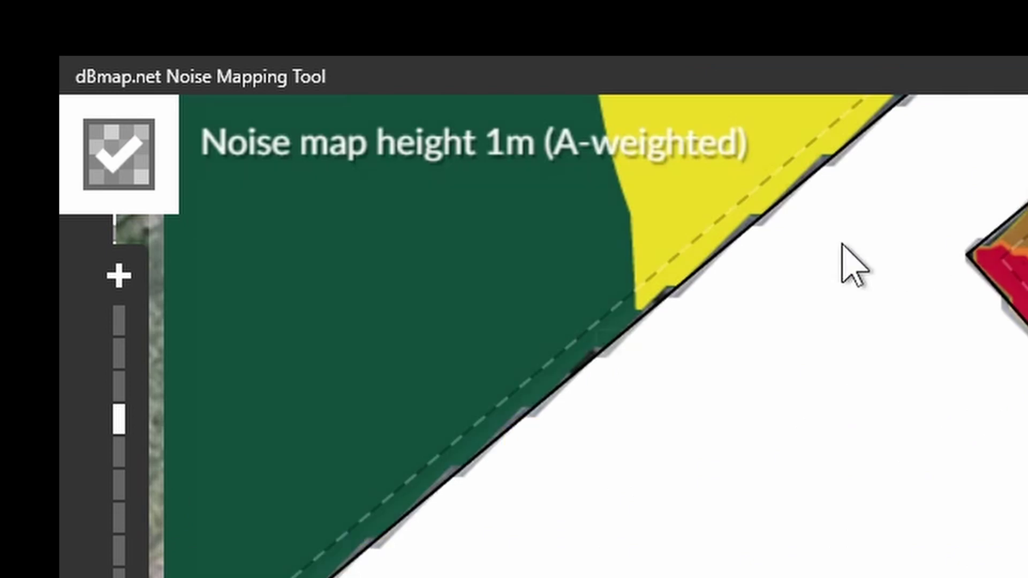
Pause the noise map calculations and turn them back on.
left_click(127, 167)
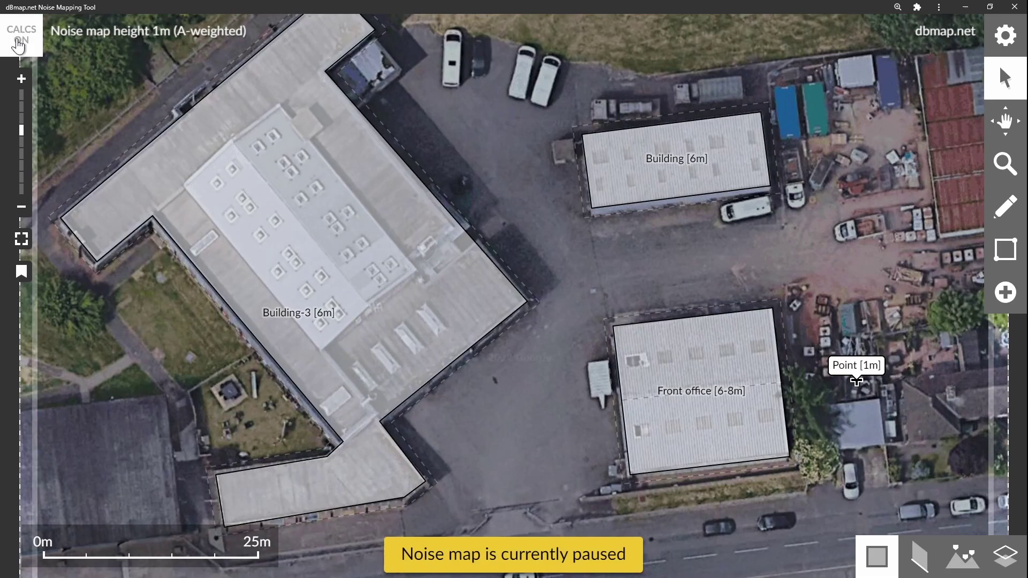
left_click(18, 46)
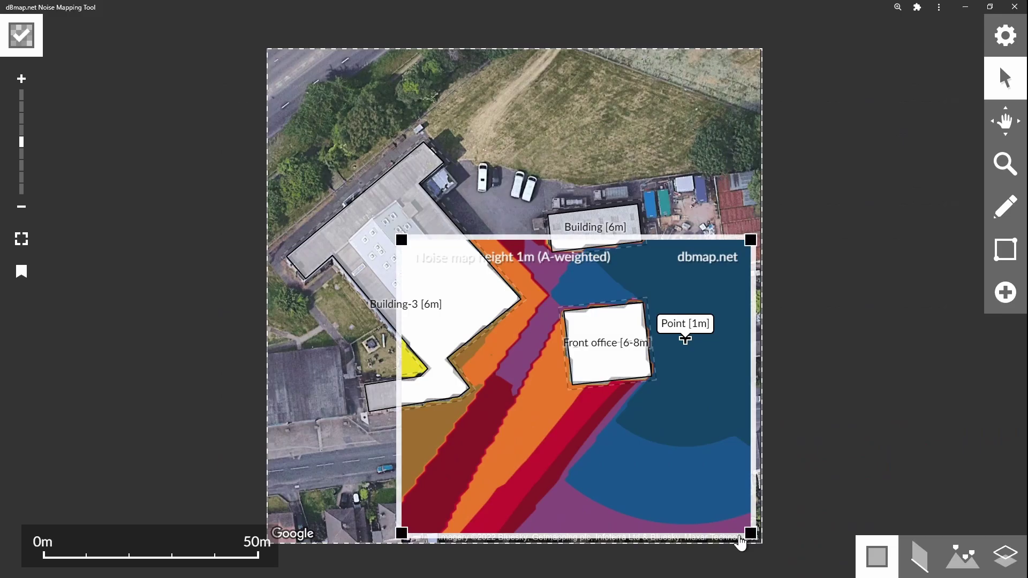
Resize the noise map area by its southeast corner and set its size to Fit to objects.
left_click_drag(731, 549, 711, 442)
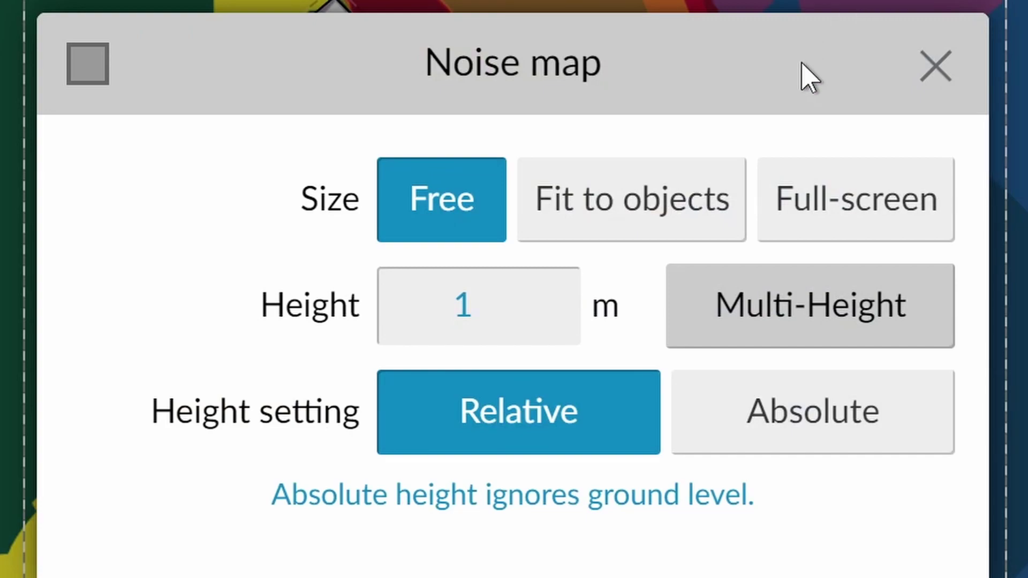
left_click(687, 205)
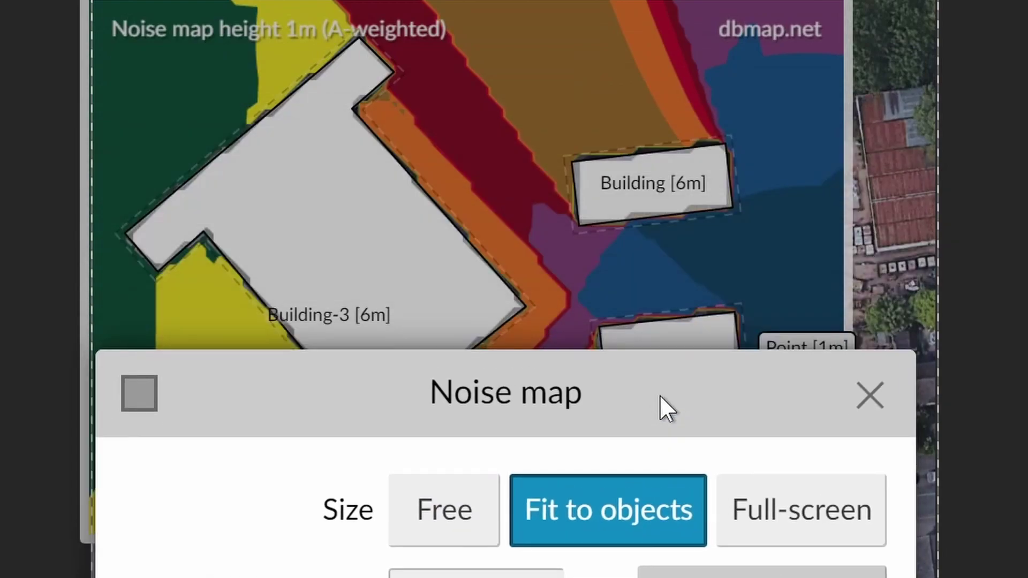
Try the Full-screen size for the noise map area and return it to Fit to objects.
left_click_drag(659, 394, 654, 454)
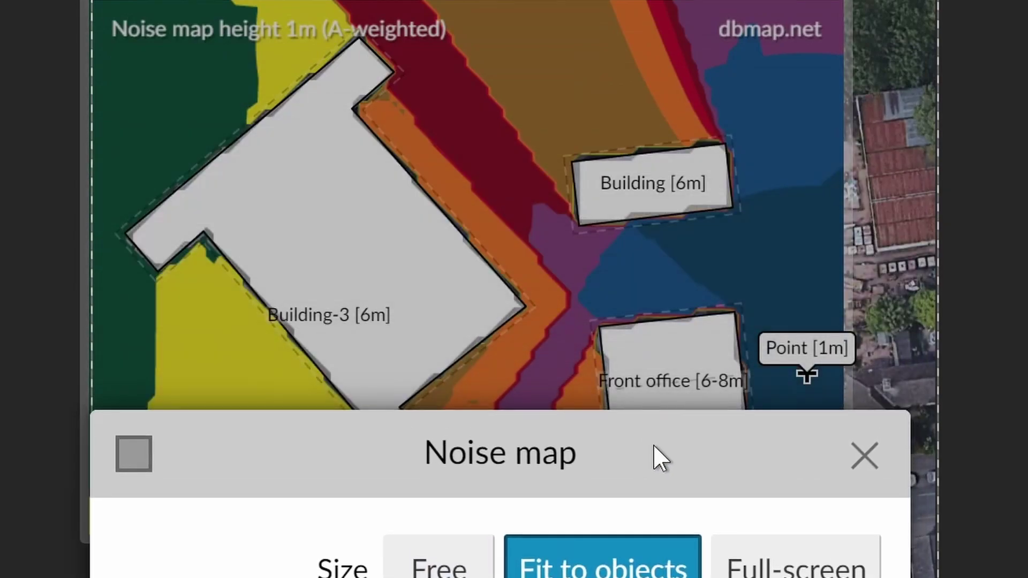
left_click(784, 570)
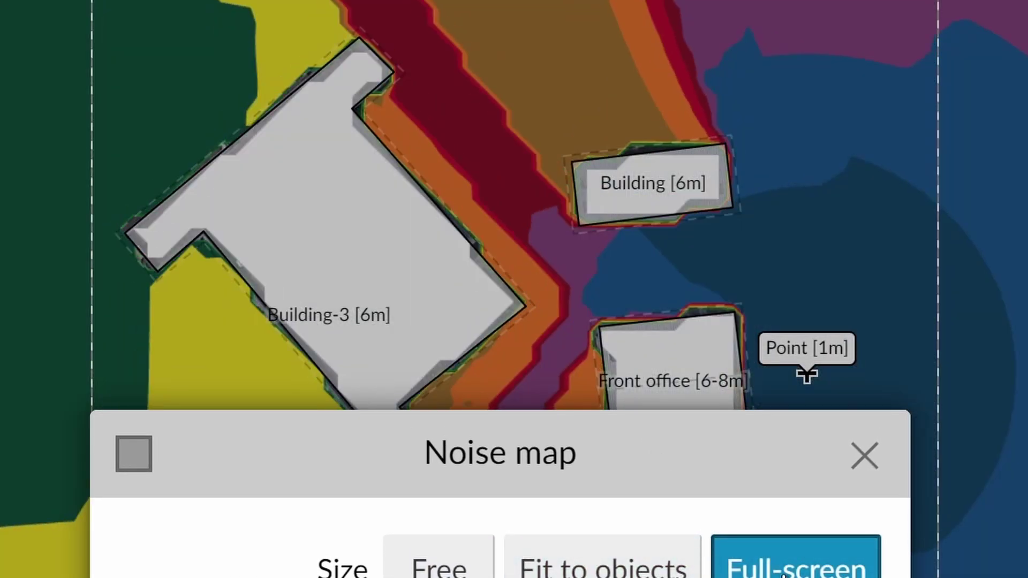
left_click(663, 571)
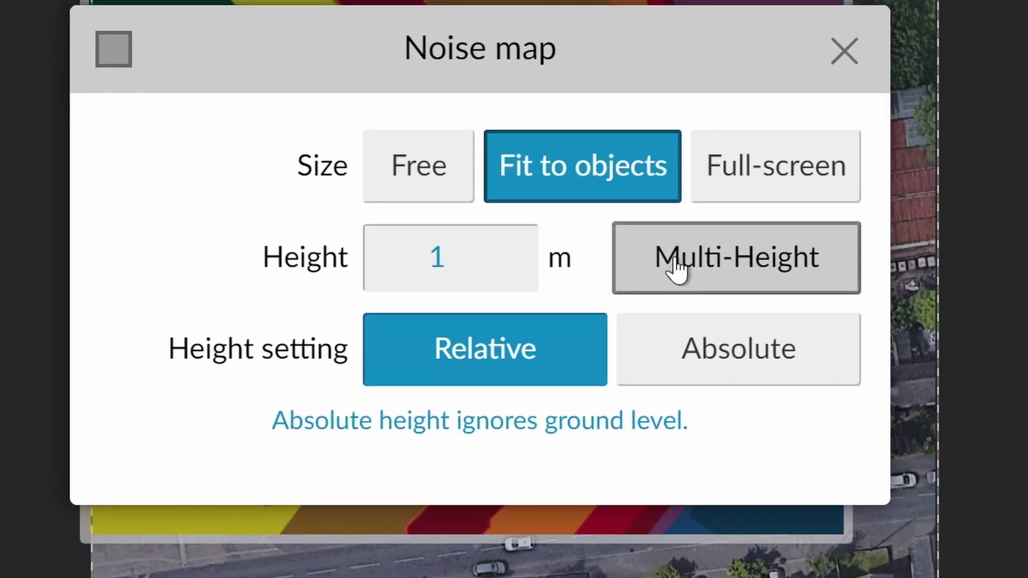
Define multiple noise map heights of 1.5, 4 and 12 m and apply them.
left_click(676, 268)
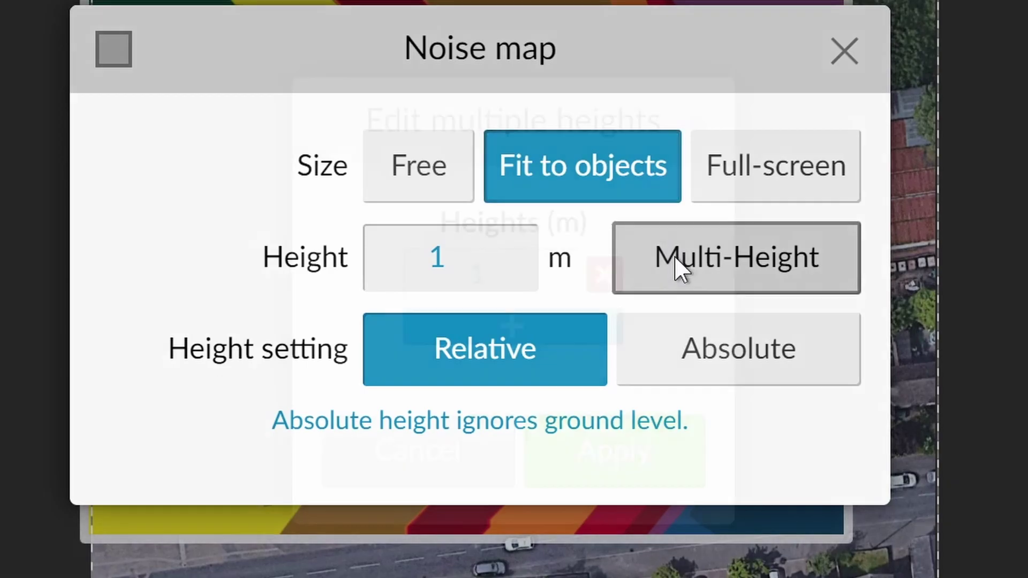
left_click(551, 266)
key("Up")
key("Up")
key("Up")
key("Up")
left_click(513, 326)
type("4")
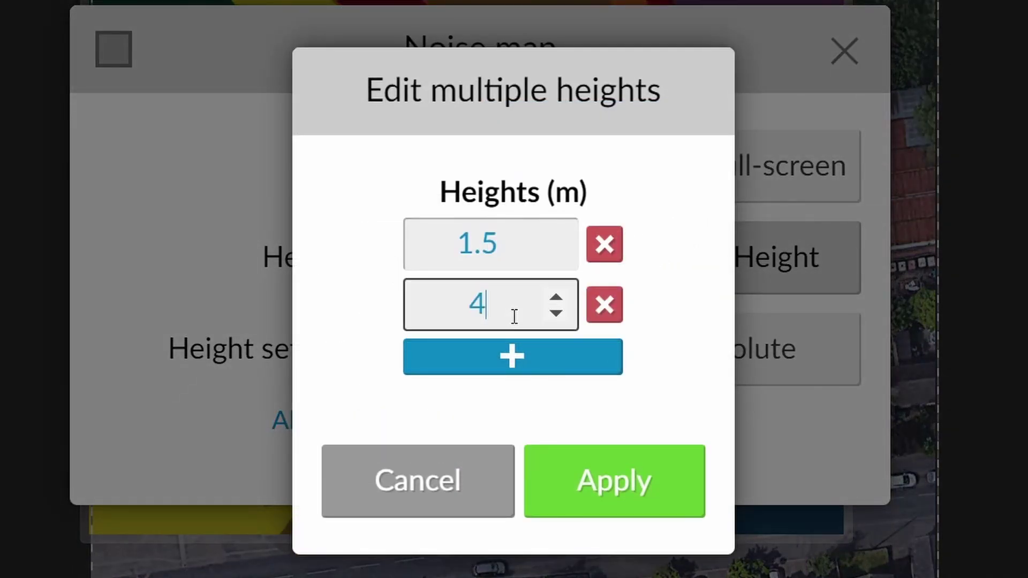
left_click(519, 356)
type("12")
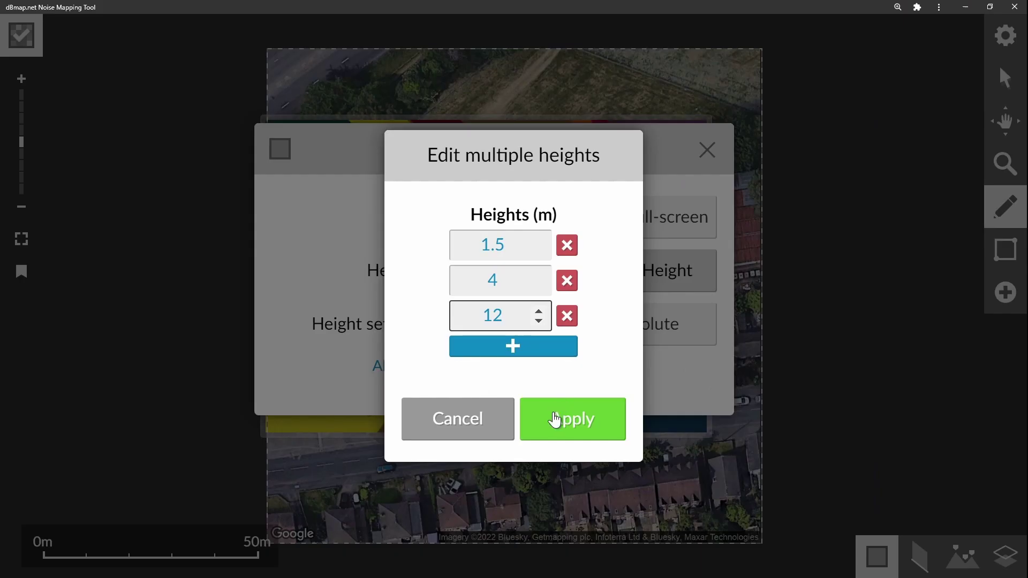
left_click(546, 516)
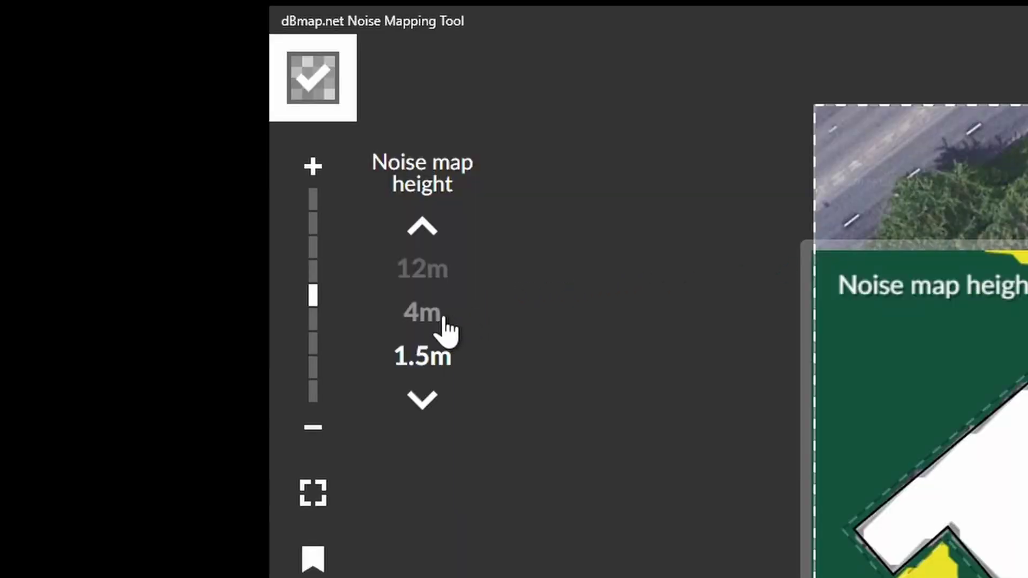
Compare the noise map at the 1.5, 4 and 12 m heights, ending on 12 m.
left_click(444, 320)
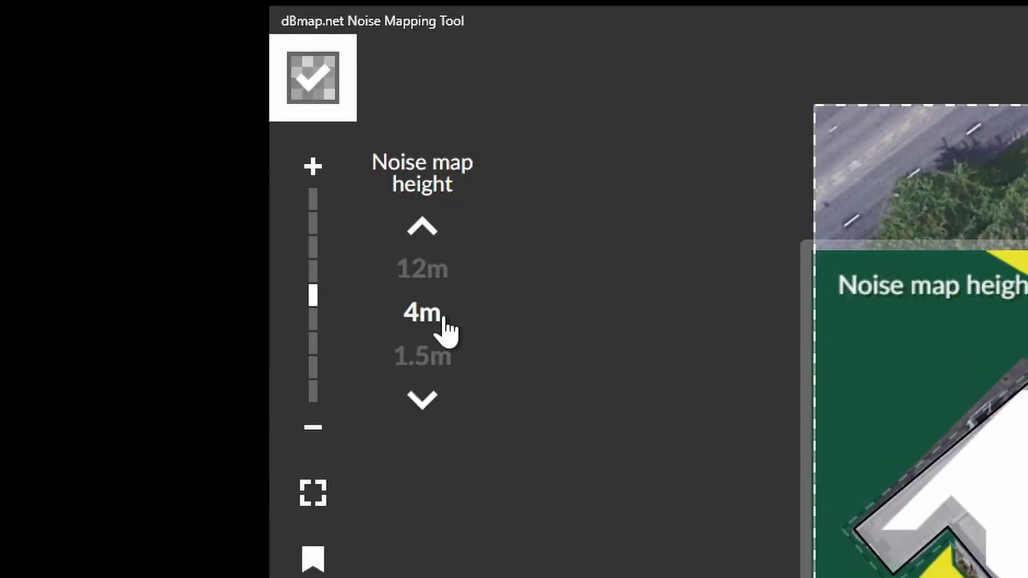
left_click(440, 271)
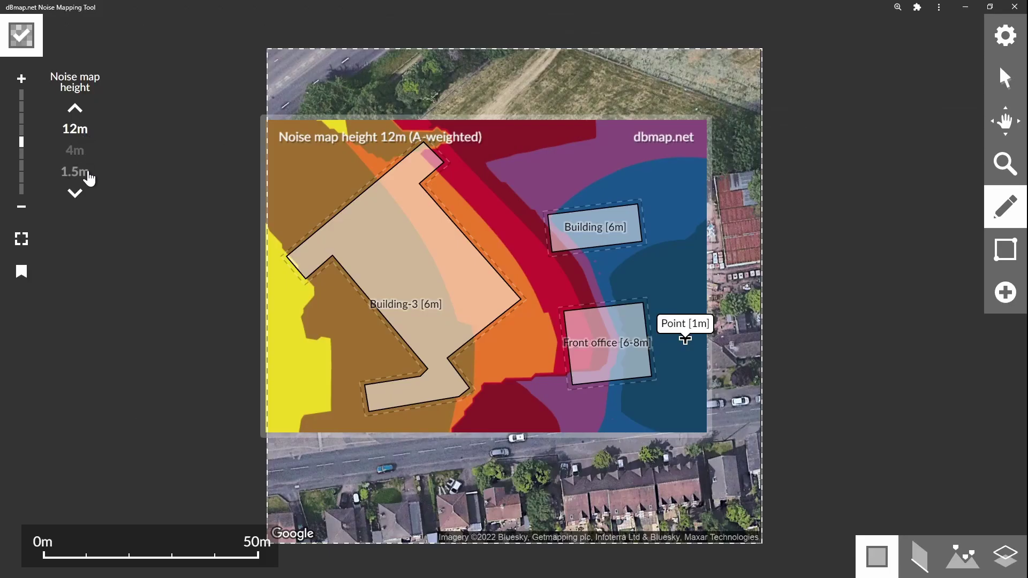
left_click(86, 172)
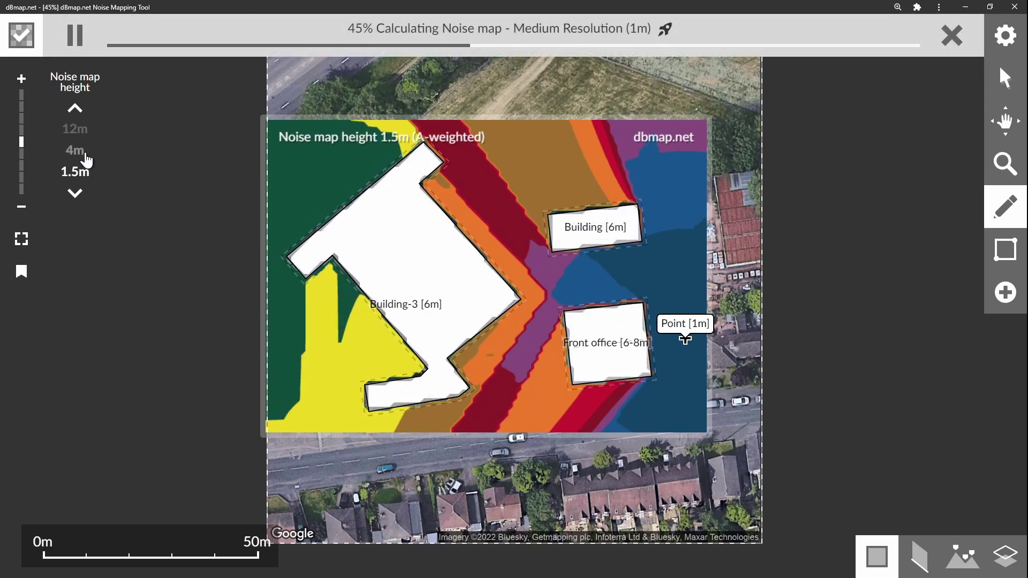
left_click(81, 150)
left_click(79, 130)
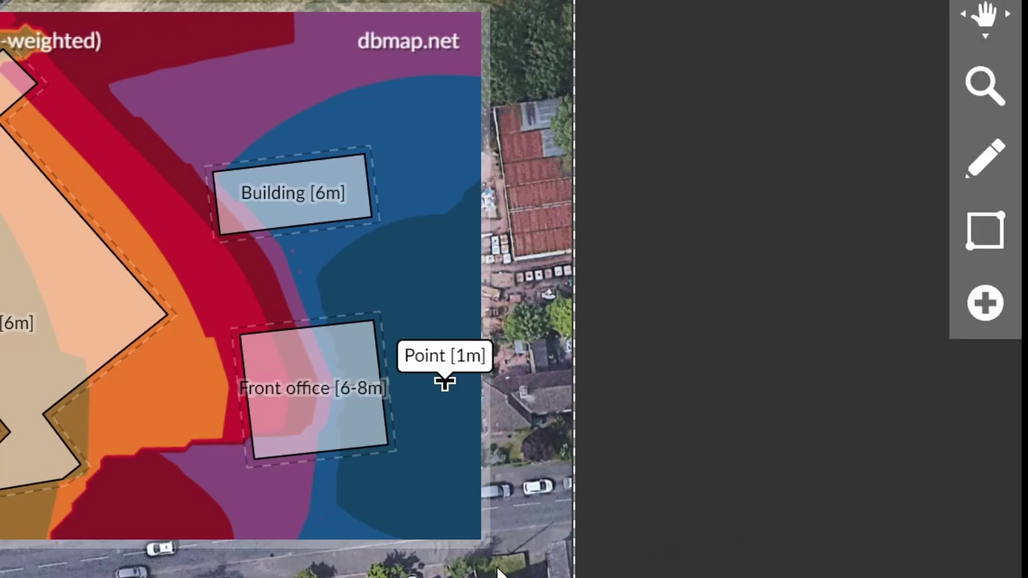
Add a receiver just outside the west wall of the Front office and move its dialog clear of the map.
left_click(984, 303)
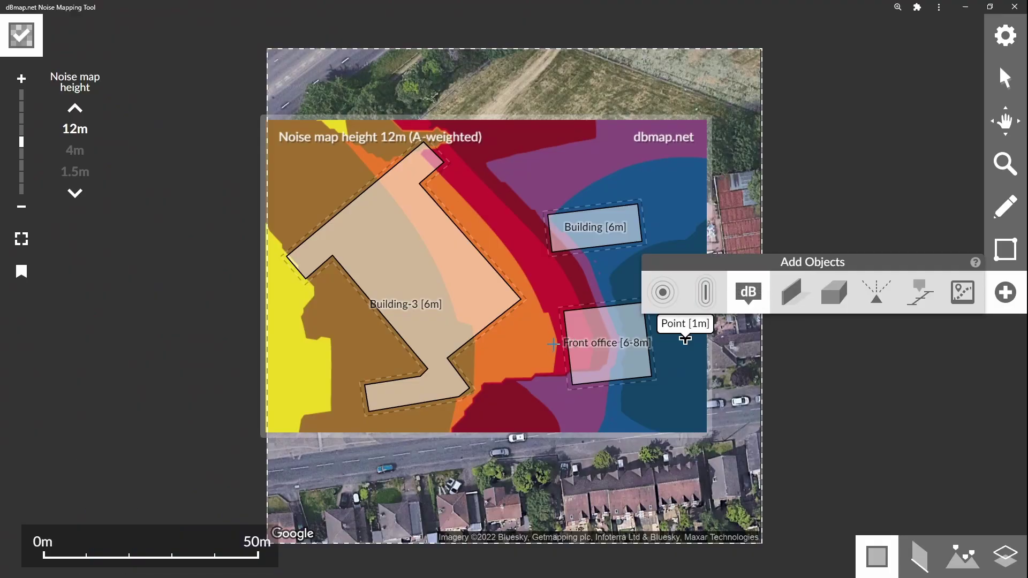
left_click(685, 340)
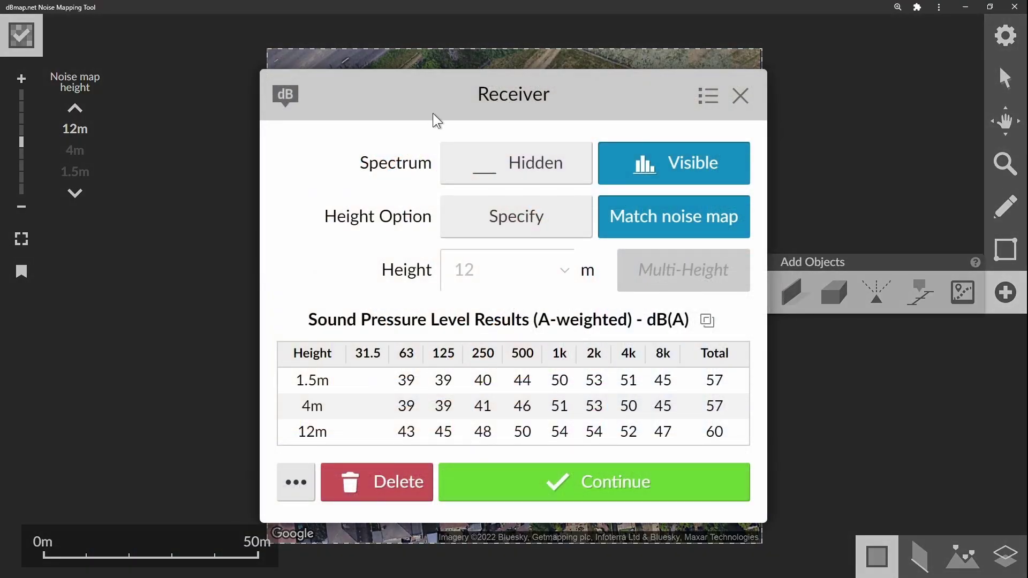
left_click_drag(332, 108, 94, 87)
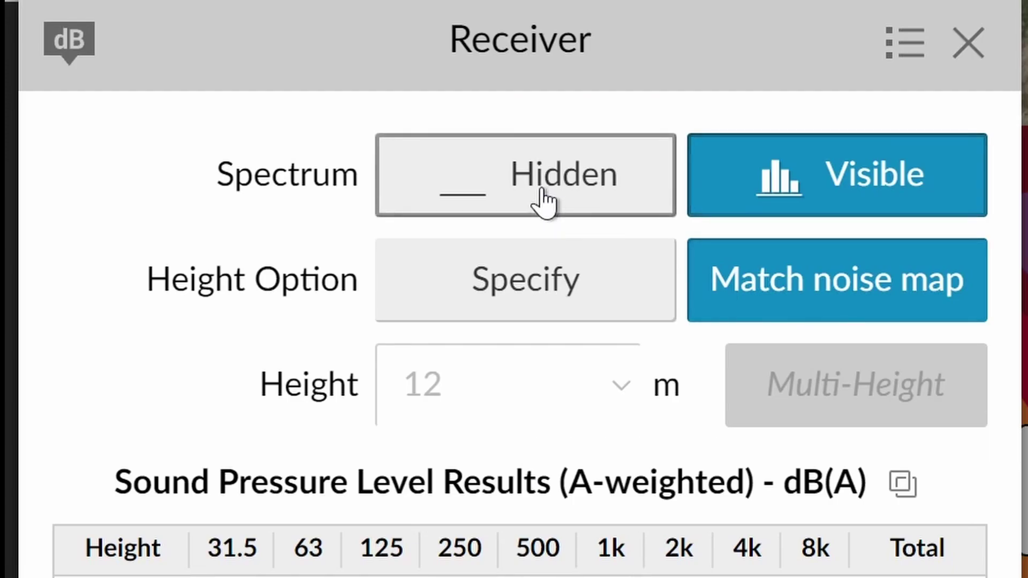
Set the receiver's spectrum to Hidden and copy its A-weighted sound pressure level results table.
left_click(545, 200)
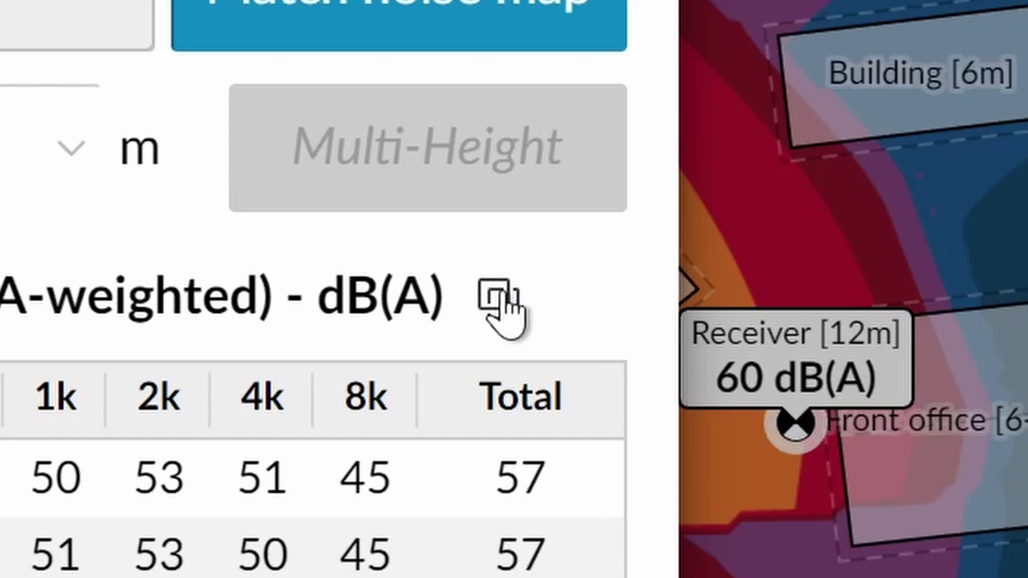
left_click(499, 295)
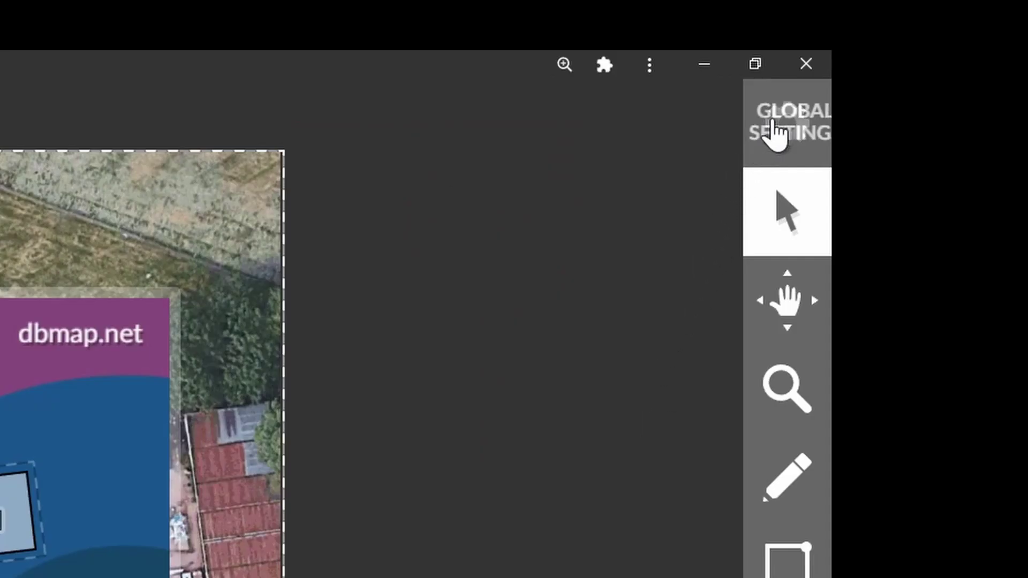
List the Buildings in the Objects overview and switch the Front office's status on.
left_click(1002, 36)
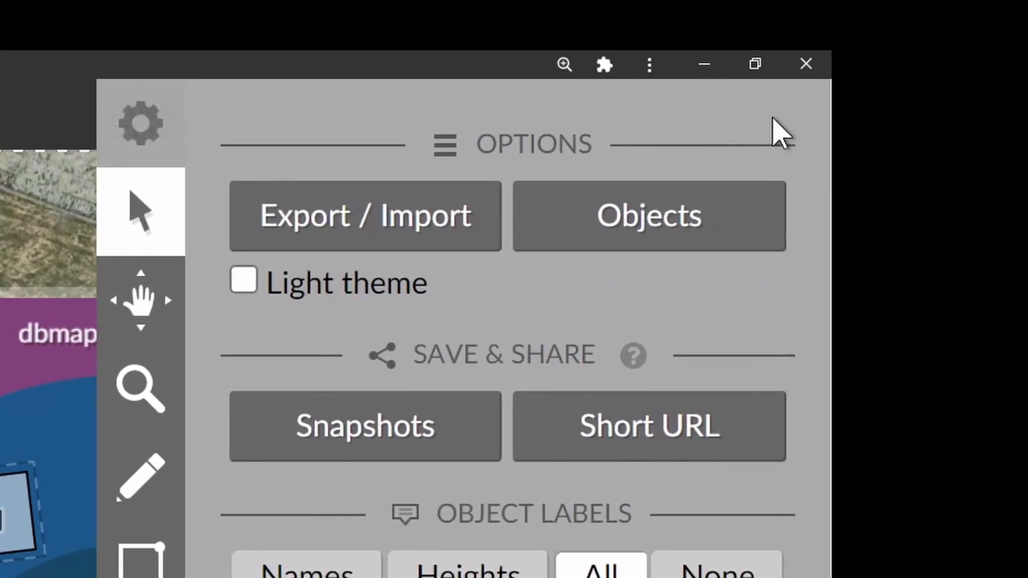
left_click(672, 214)
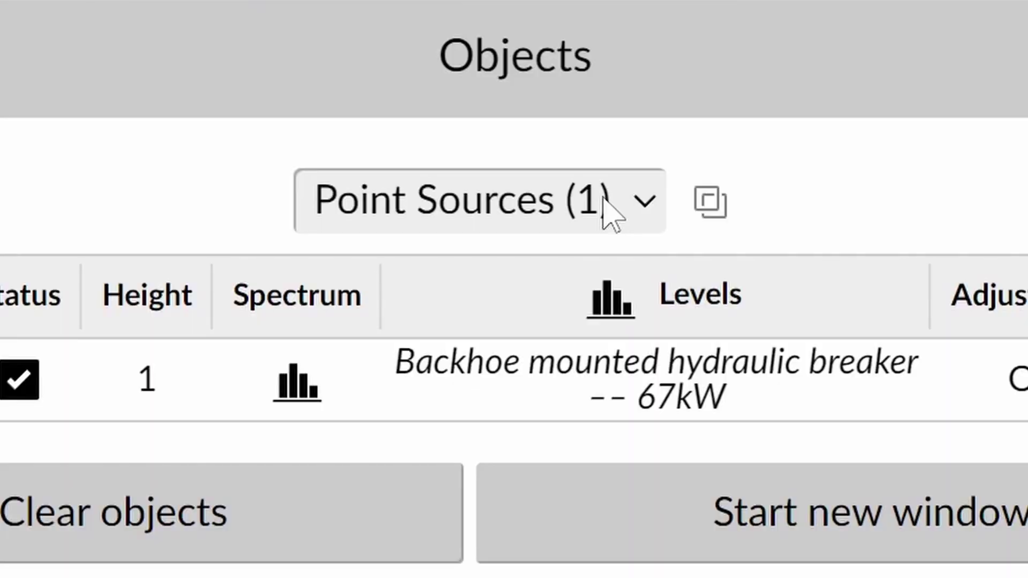
left_click(573, 236)
left_click(560, 296)
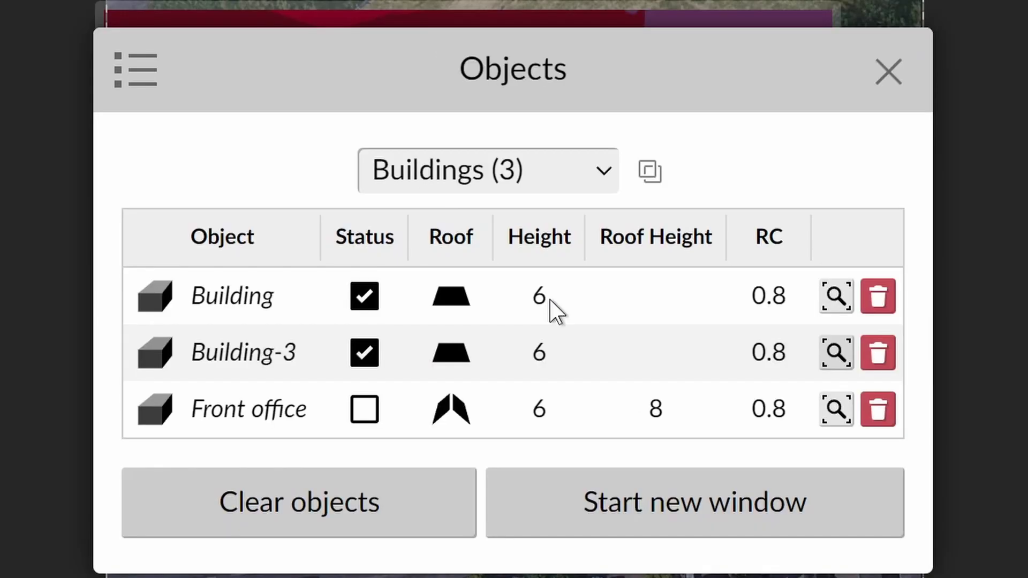
left_click(369, 426)
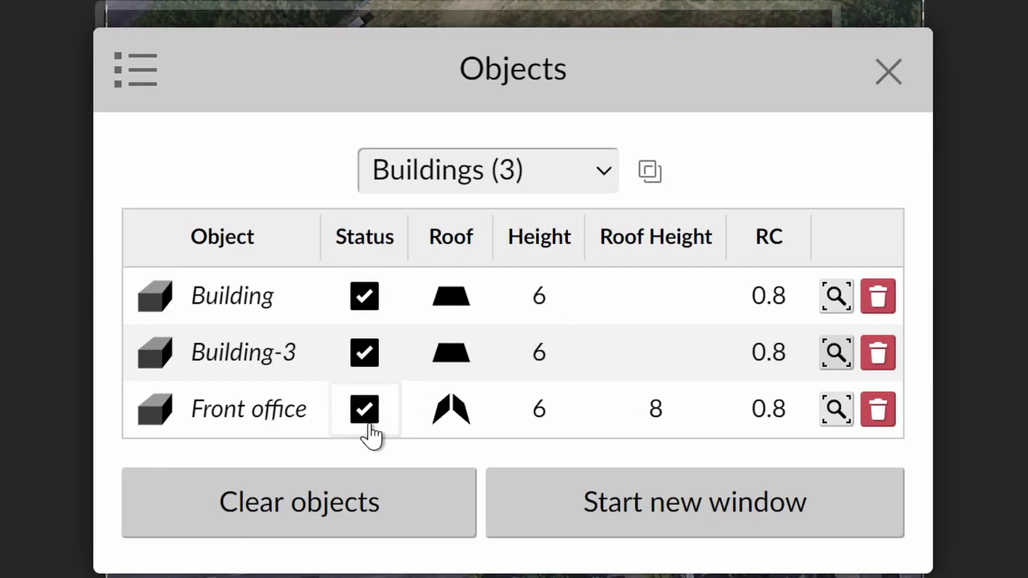
Set the height of all listed buildings to 8 m at once.
left_click(528, 247)
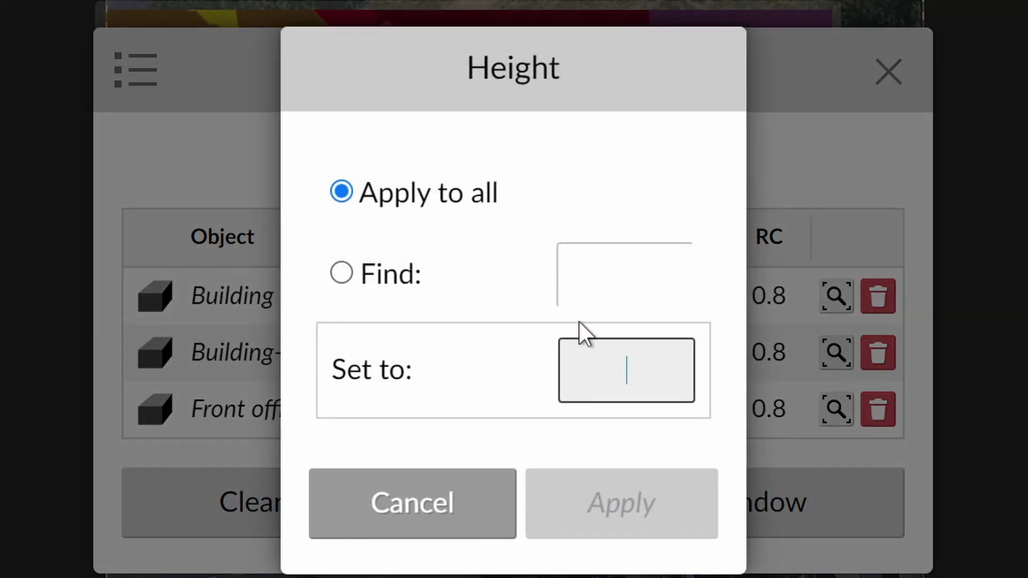
type("8")
left_click(642, 509)
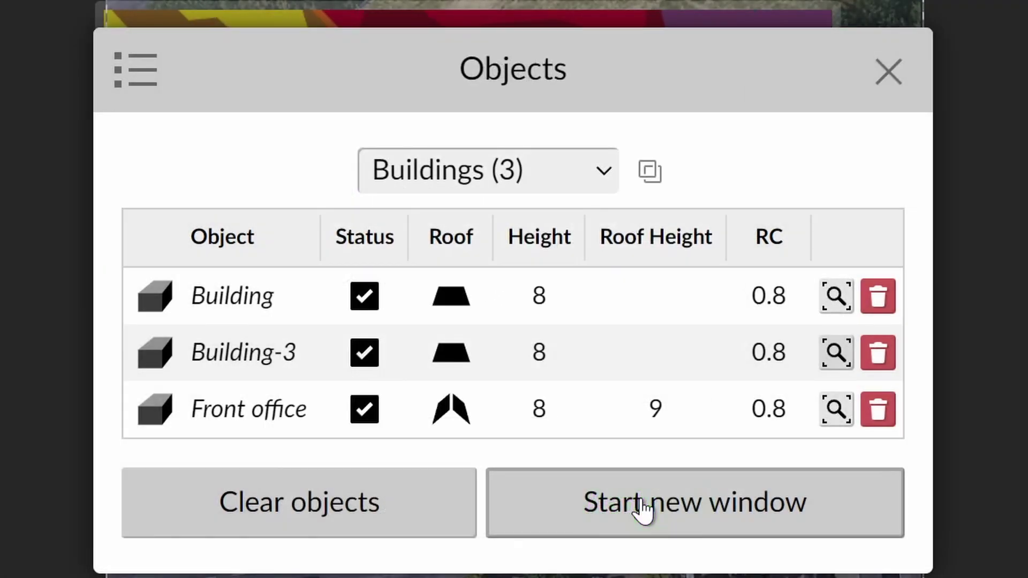
Locate the Front office on the map, view its settings and return to the Objects list.
left_click(830, 417)
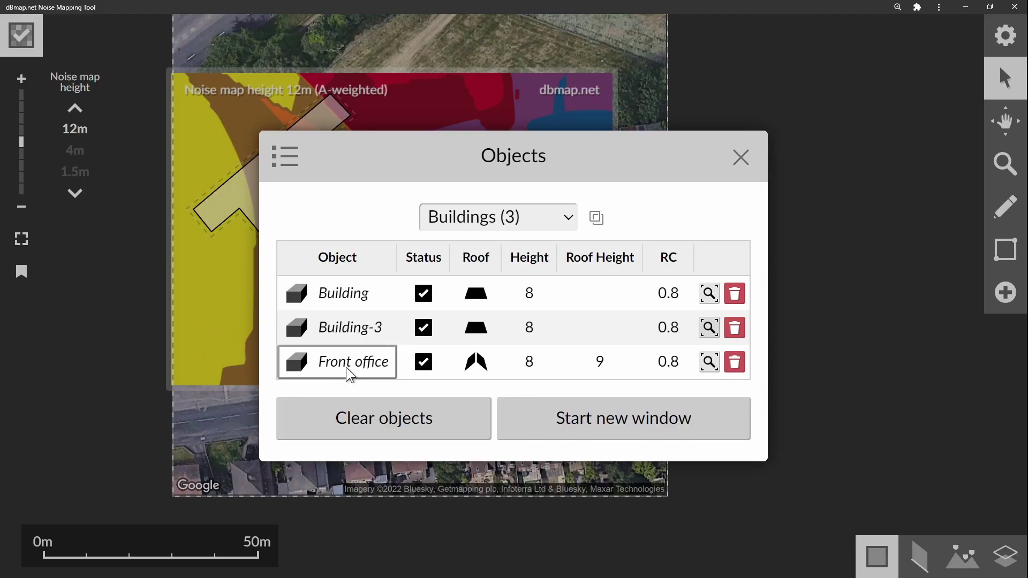
left_click(520, 334)
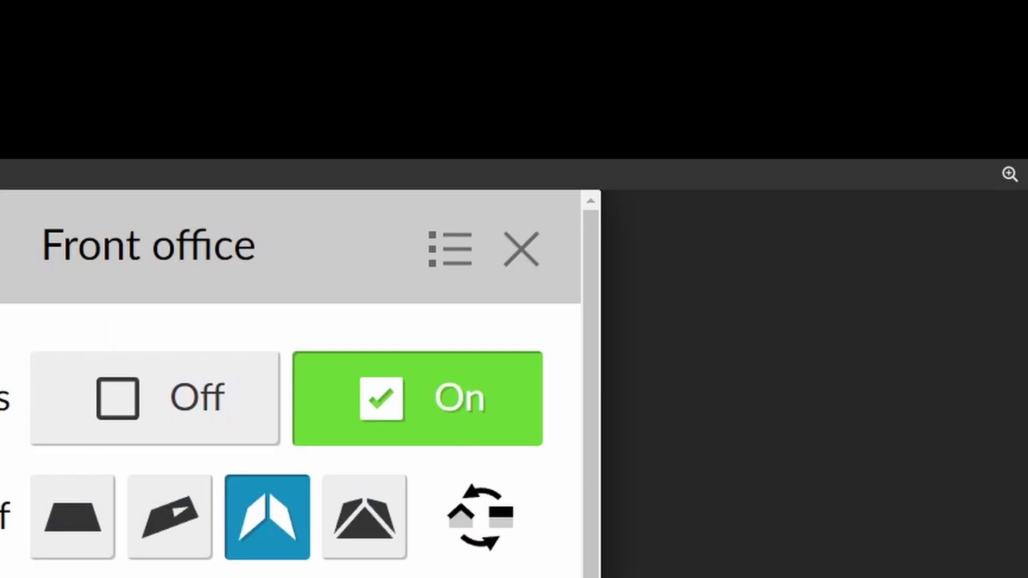
left_click(435, 256)
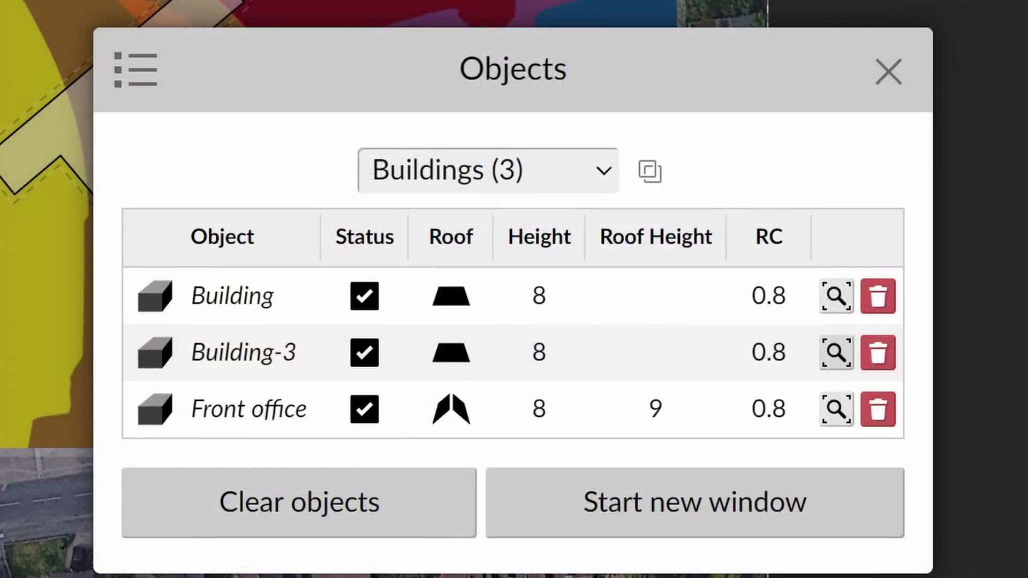
Review the options for clearing objects, dismiss them without removing anything and close the Objects list.
left_click(396, 506)
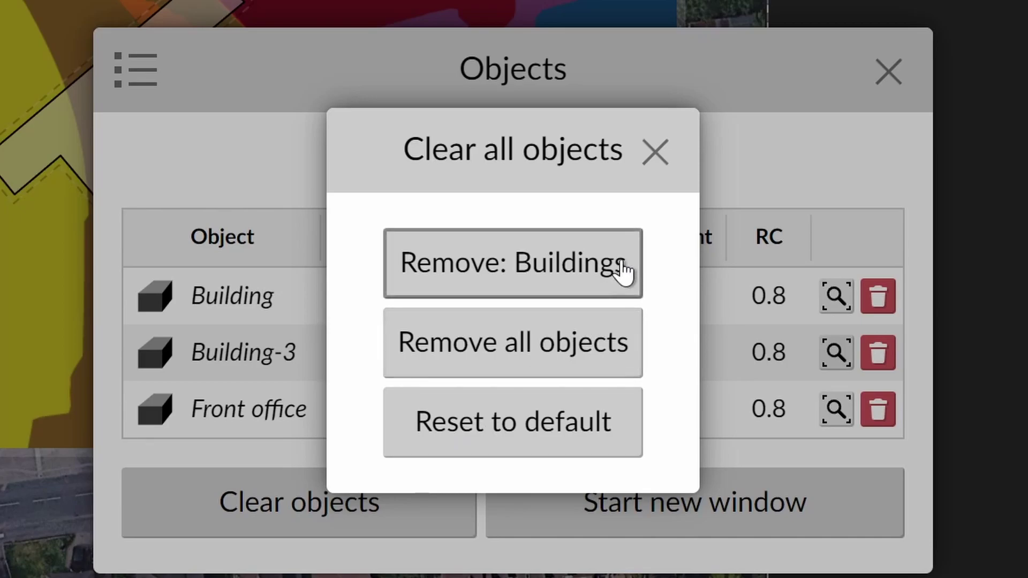
left_click(655, 156)
left_click(891, 74)
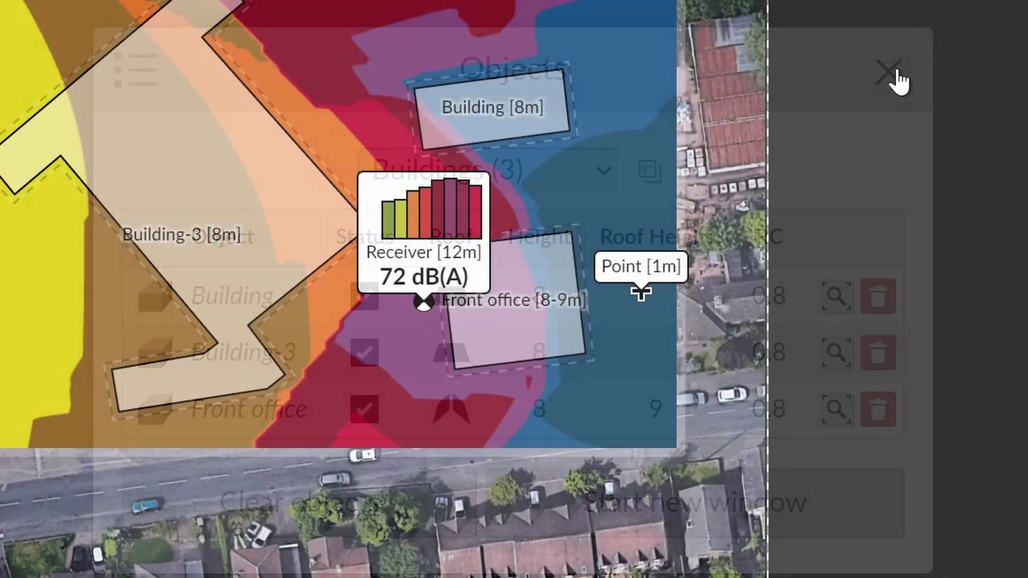
Generate a short URL for the noise map model and copy the link.
left_click(1005, 33)
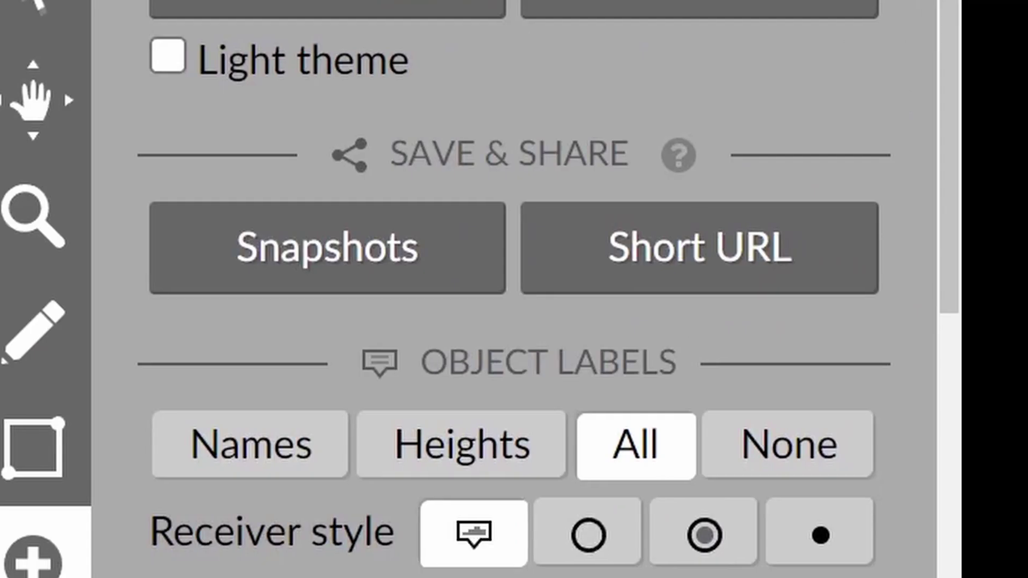
left_click(747, 263)
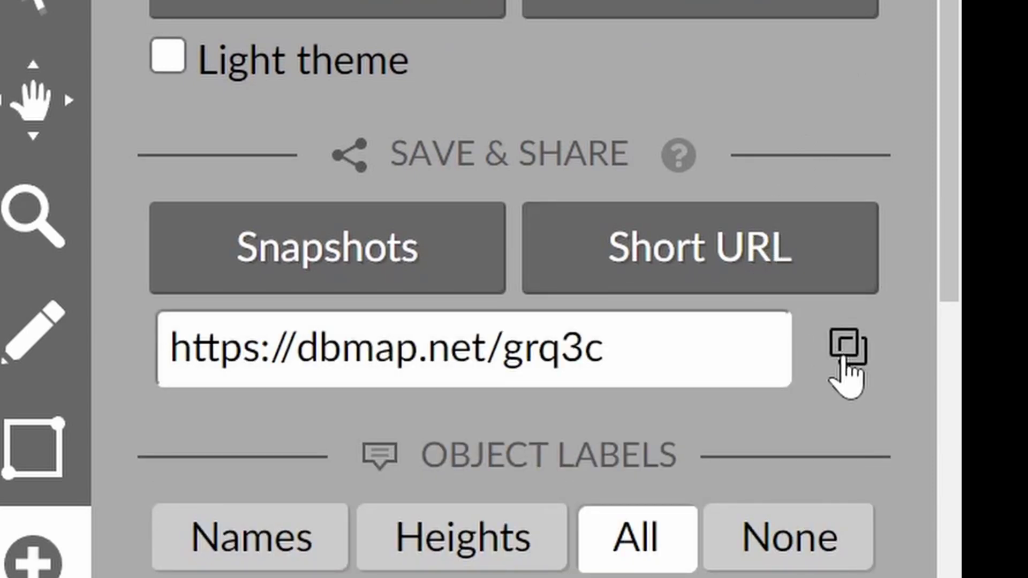
left_click(844, 350)
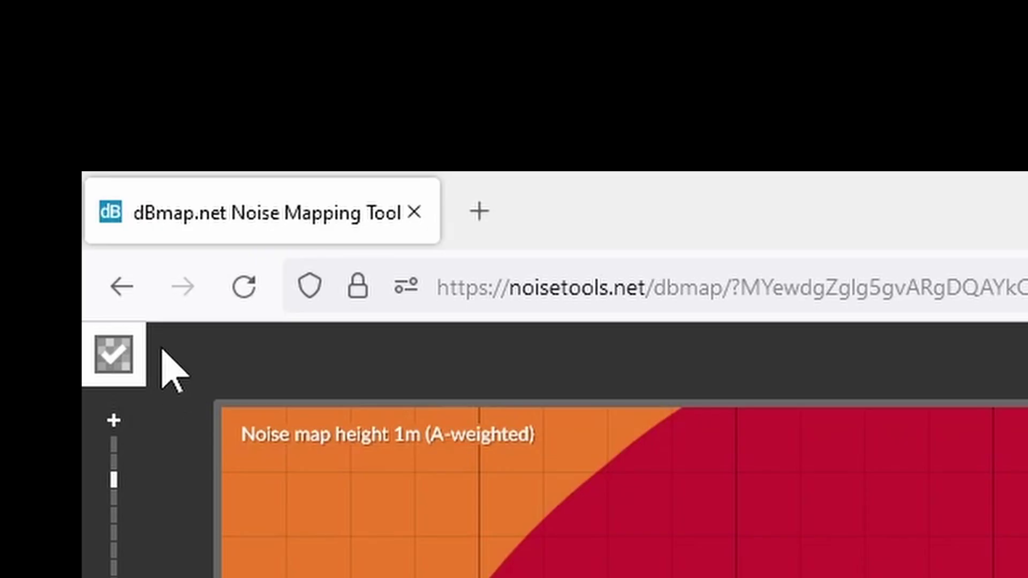
left_click(130, 298)
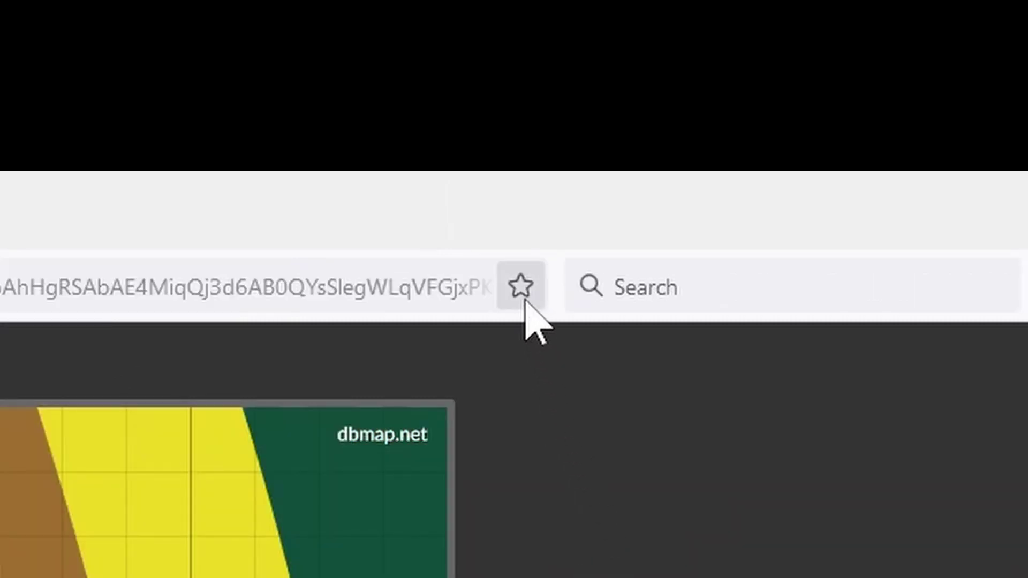
left_click(523, 295)
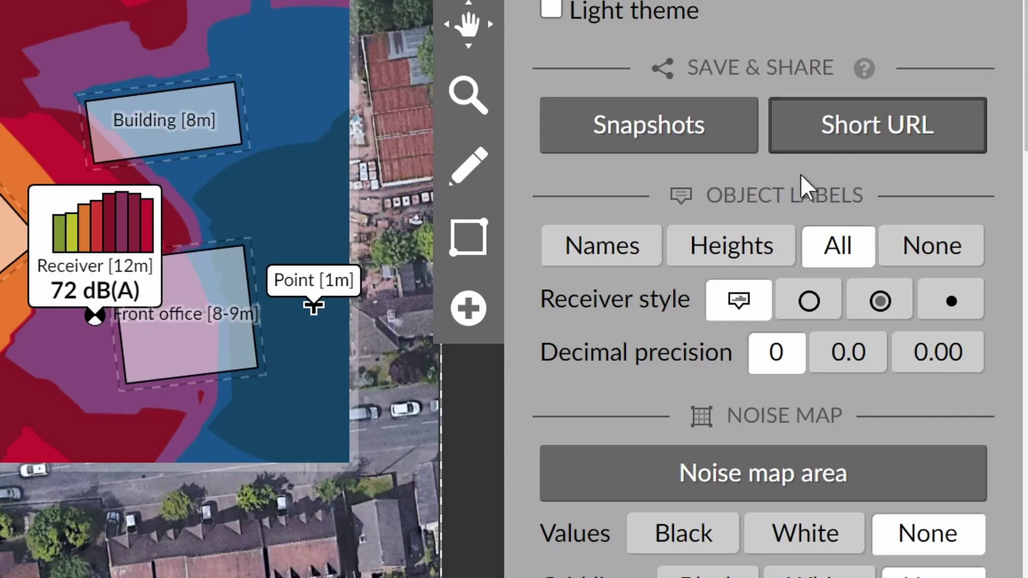
Try the Names and Heights options for the object labels and restore the All option.
left_click(313, 548)
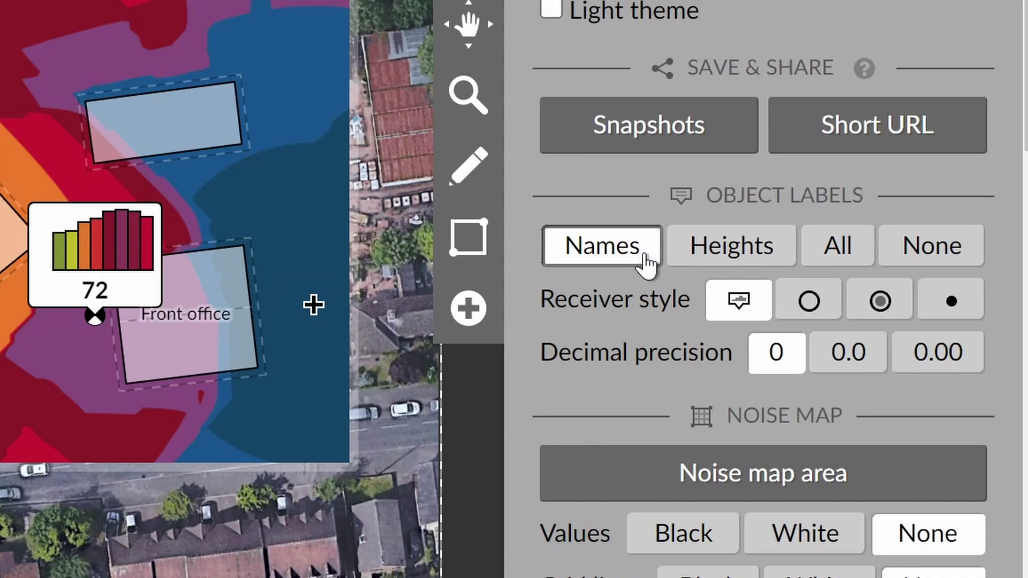
left_click(731, 255)
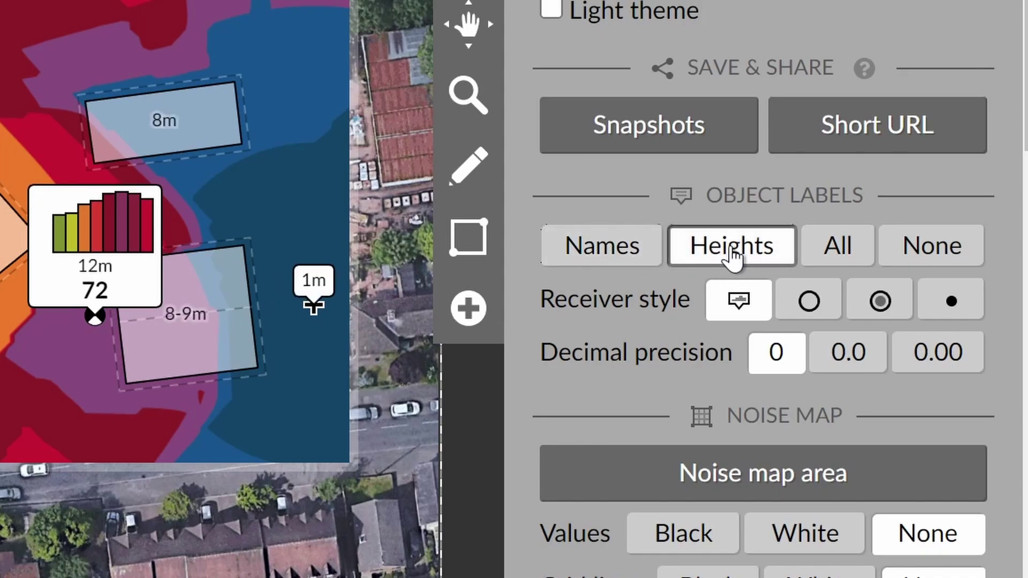
left_click(853, 260)
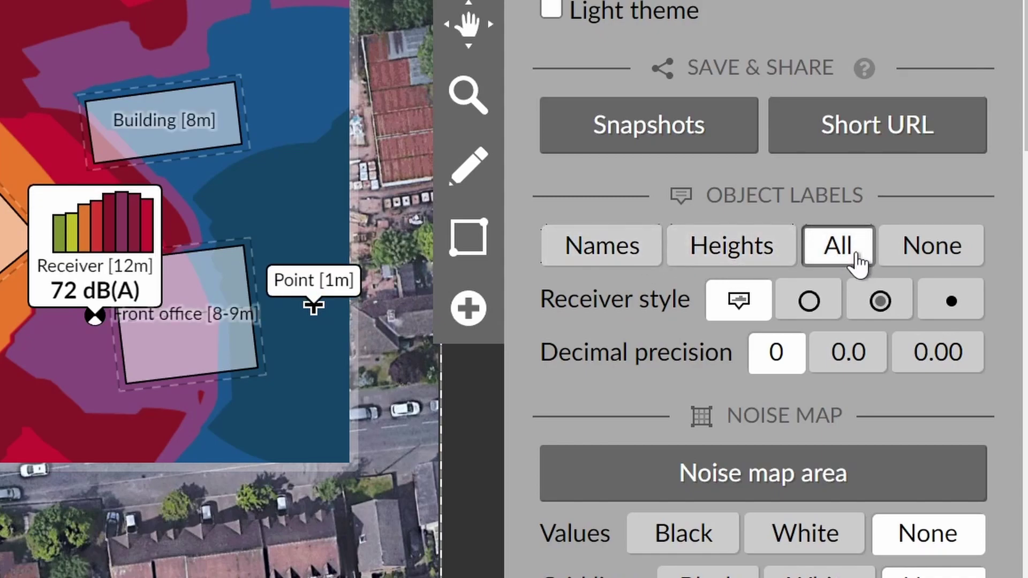
Try the outlined circle, filled circle and dot styles for the receiver marker.
left_click(813, 314)
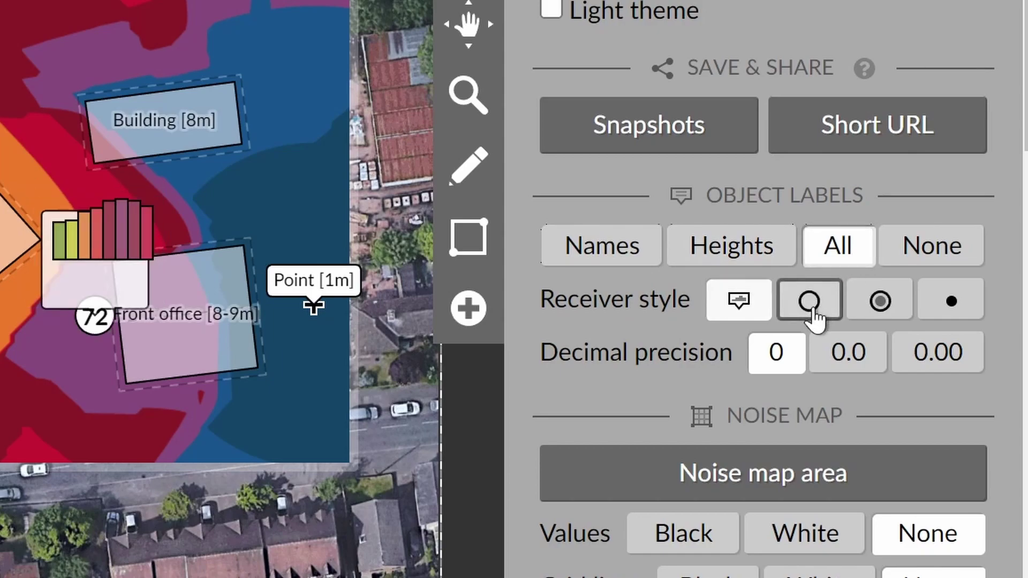
left_click(878, 303)
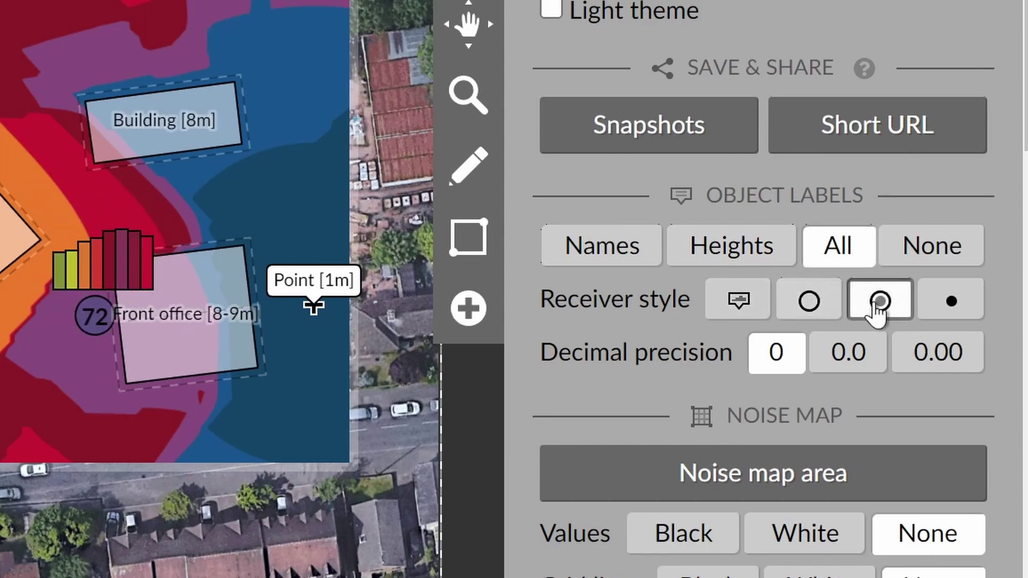
left_click(948, 304)
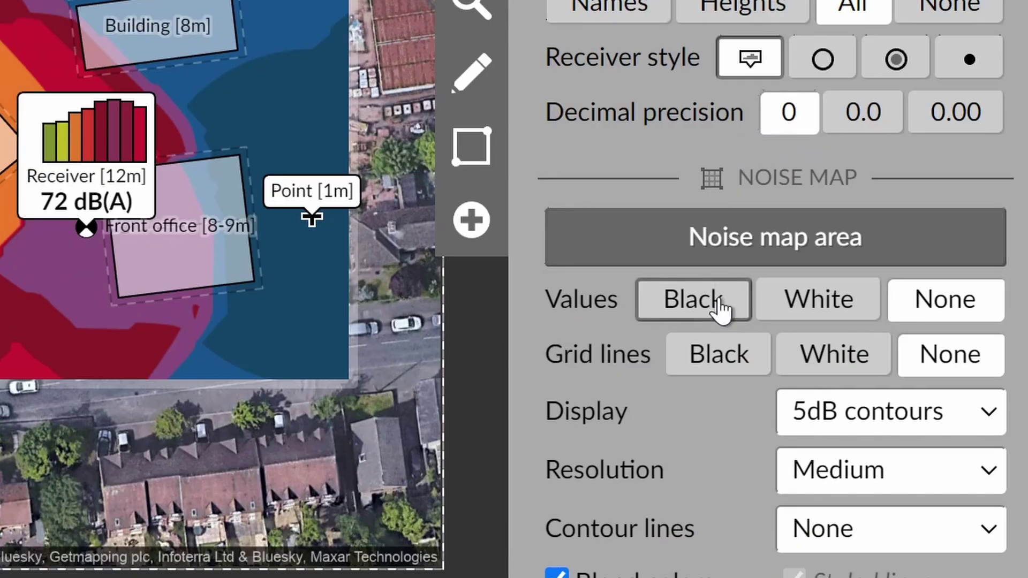
Show the noise map values and grid lines in black.
left_click(710, 542)
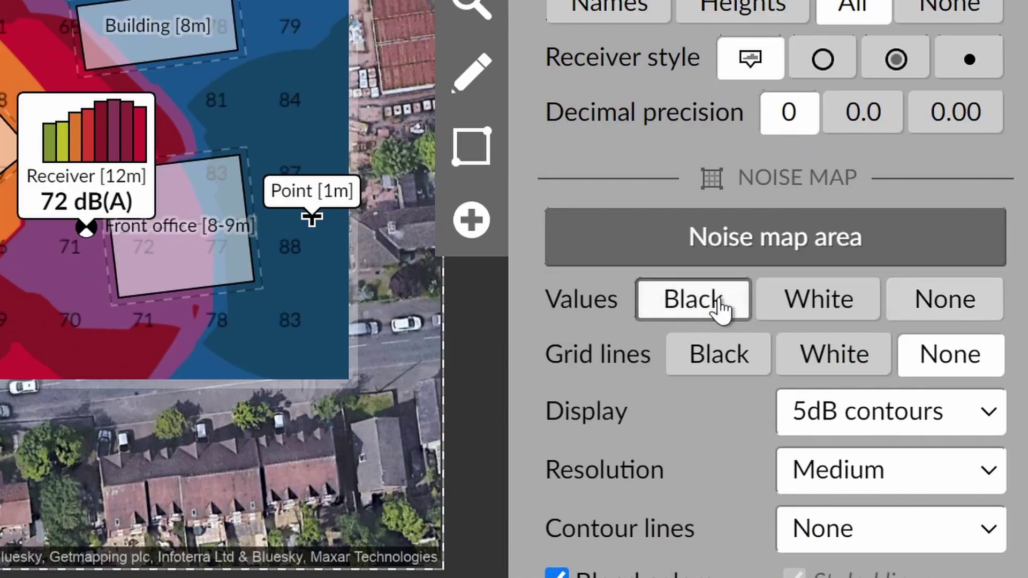
left_click(724, 367)
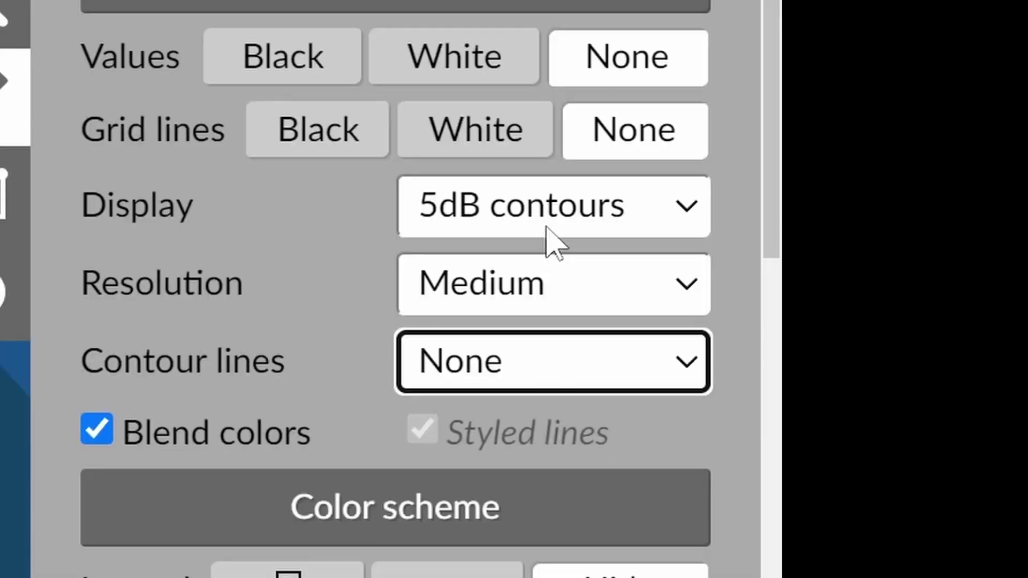
Set the noise map display to 1dB contours and draw the contour lines in black.
left_click(549, 228)
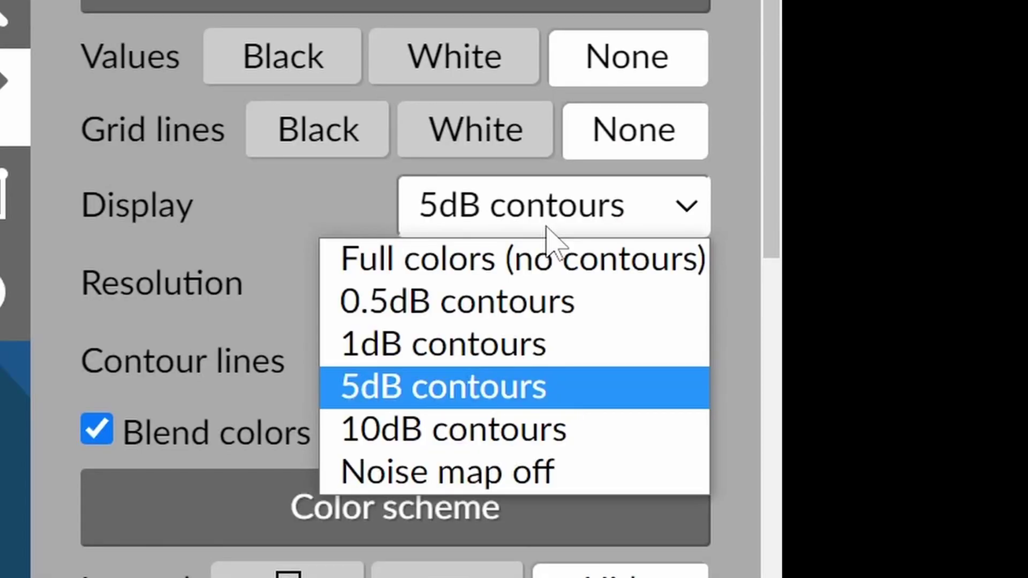
left_click(544, 347)
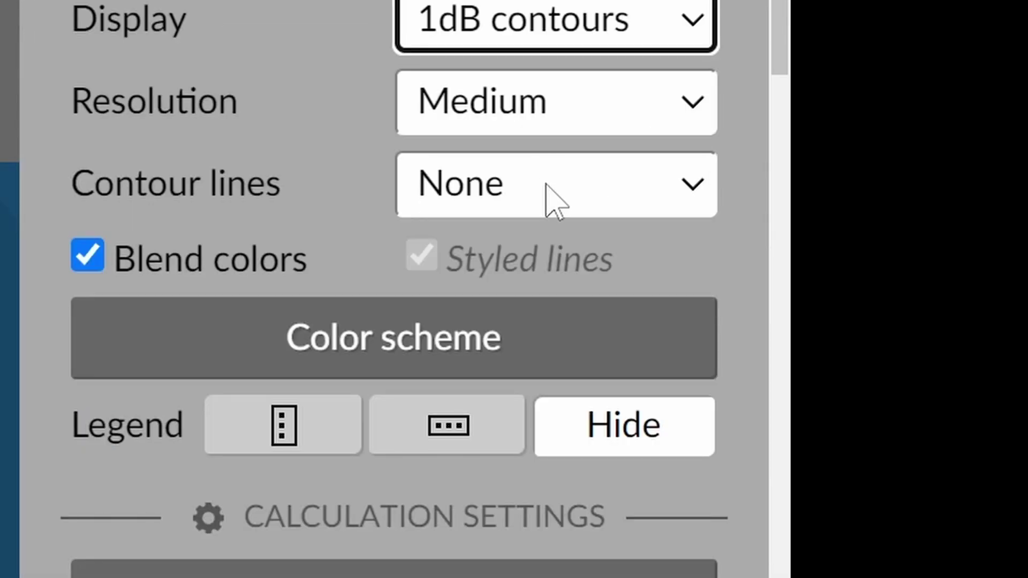
left_click(546, 362)
left_click(539, 291)
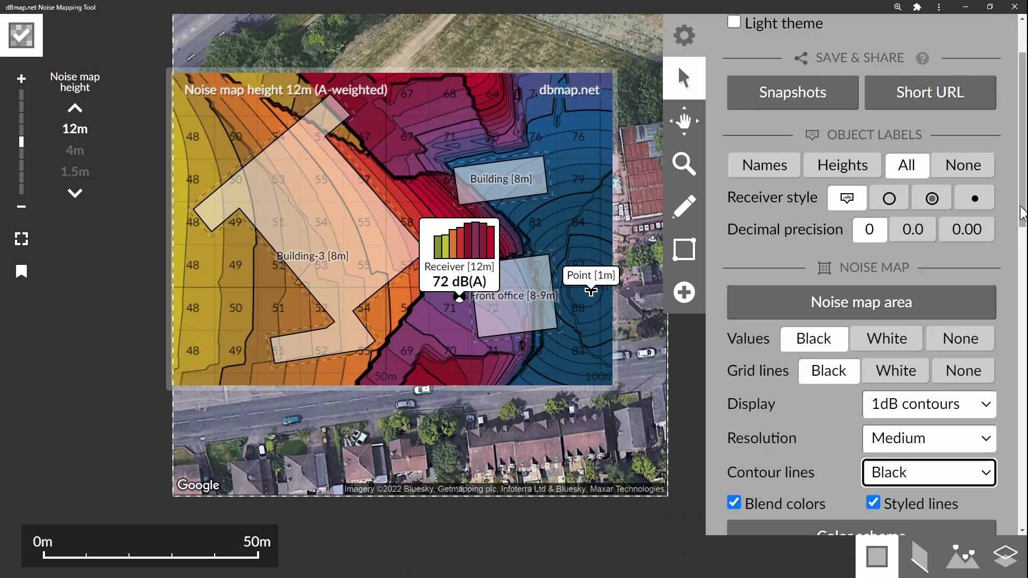
Set the ground factor (G) to 1 in the environmental settings.
scroll(1005, 335, "down", 5)
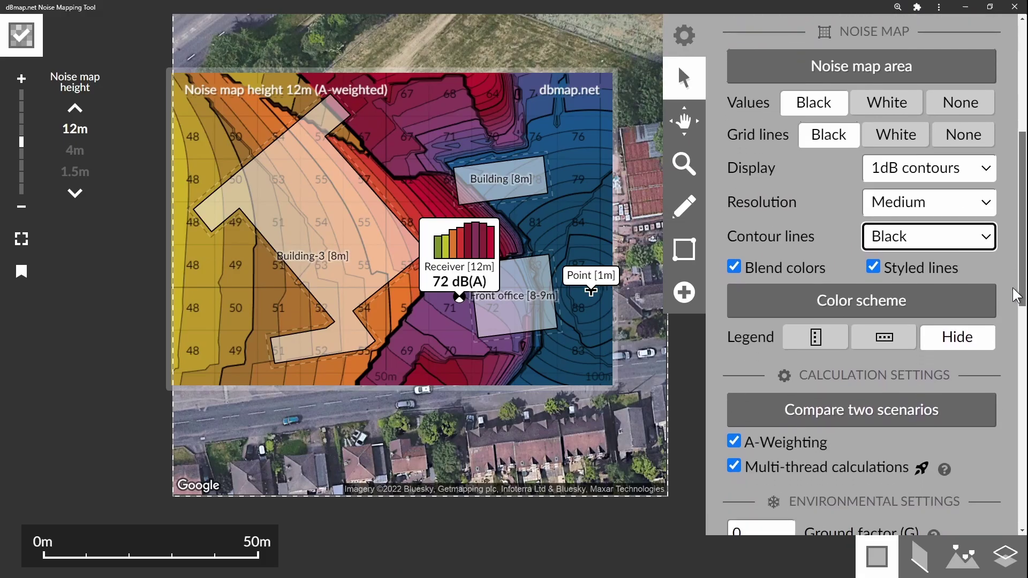
scroll(1005, 335, "down", 2)
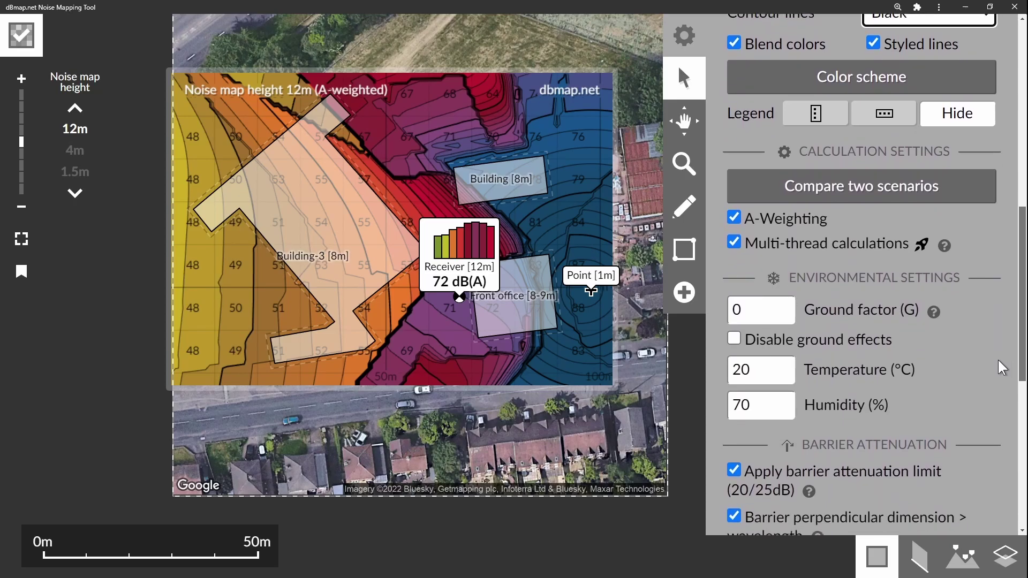
scroll(1002, 368, "down", 1)
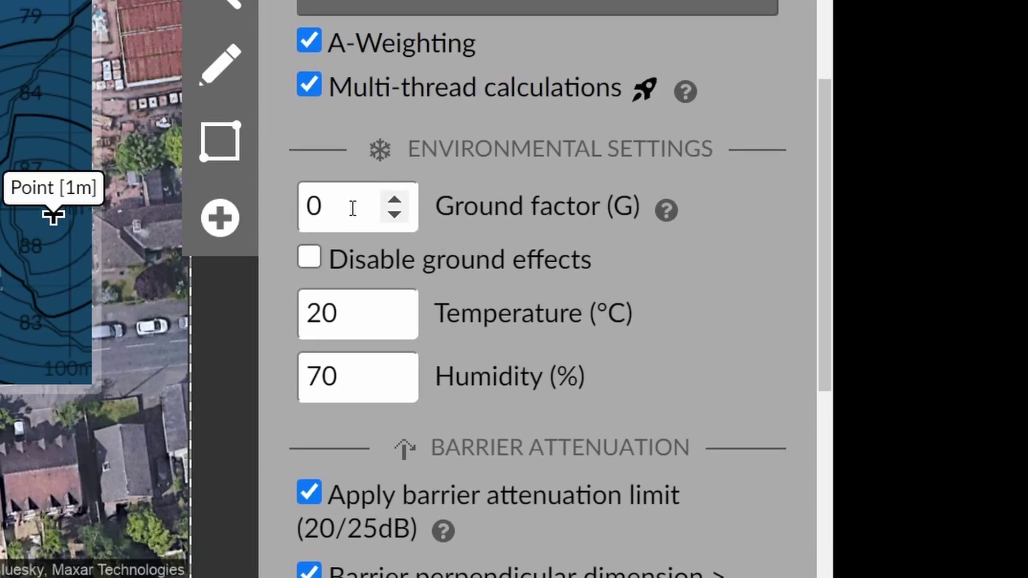
left_click_drag(353, 209, 271, 214)
type("1")
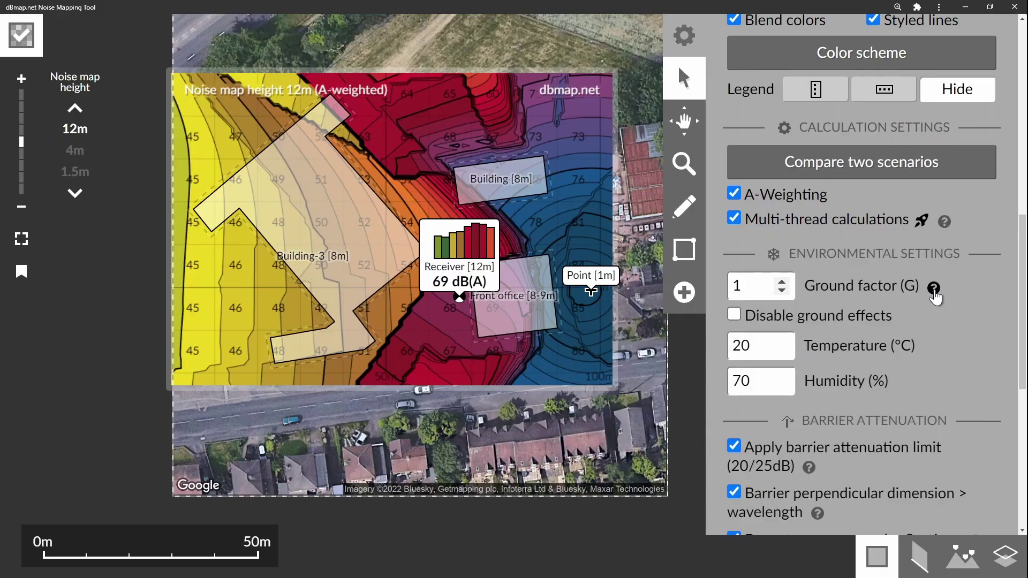
Read the help on the ground factor, close it and review the barrier attenuation and reflection settings.
left_click(524, 310)
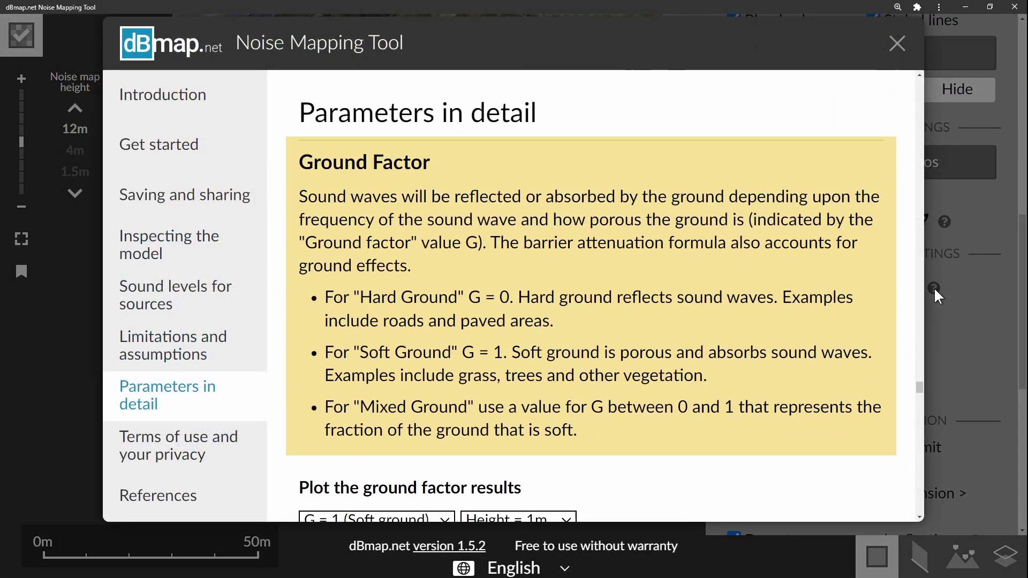
left_click(935, 290)
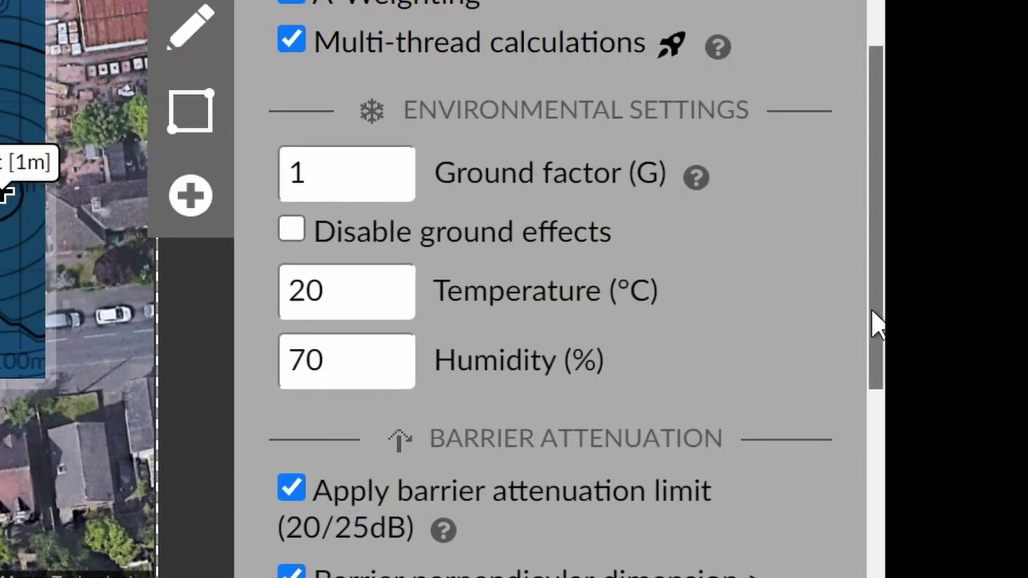
left_click_drag(872, 312, 860, 498)
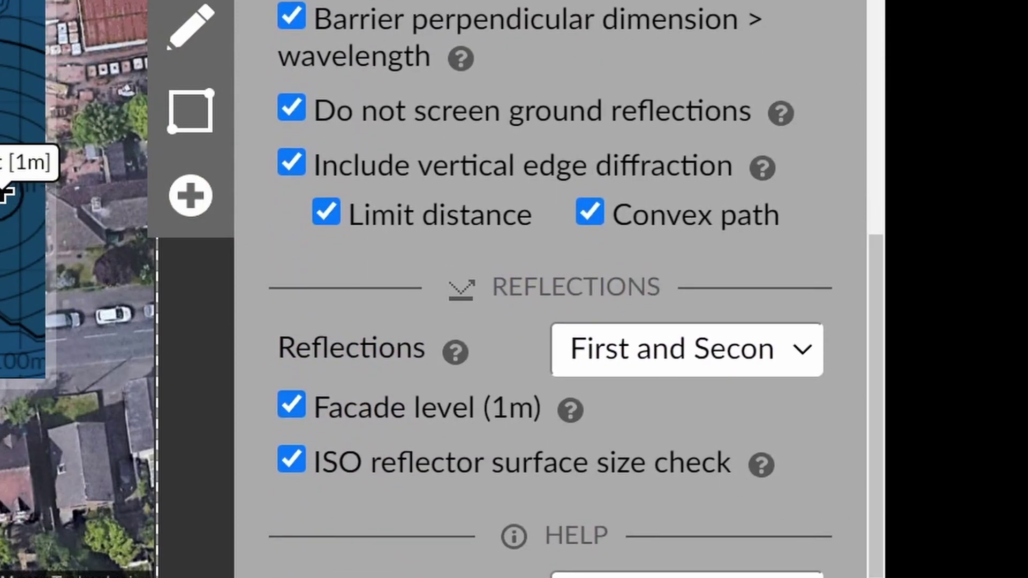